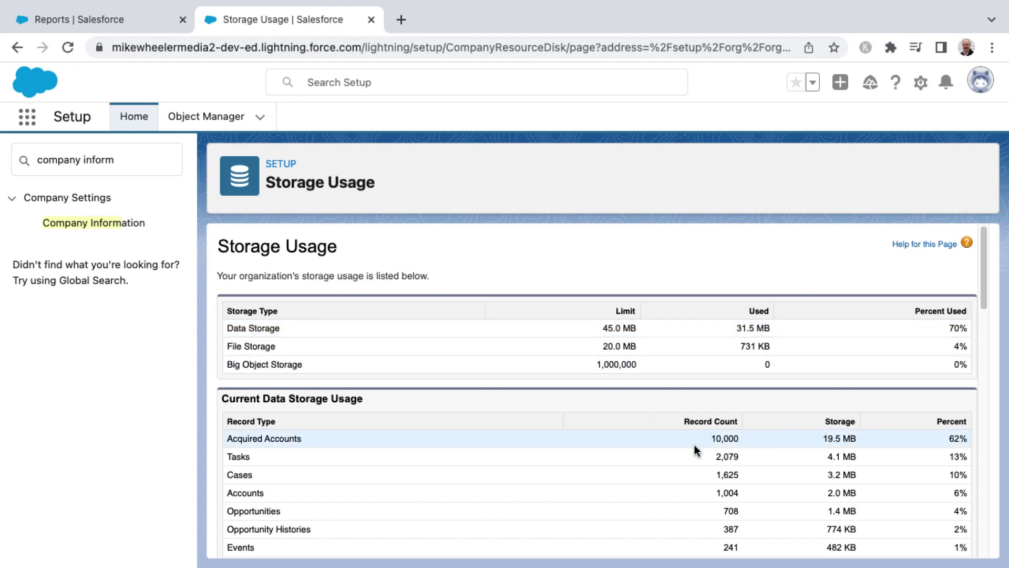
Open Storage Usage, showing Acquired Accounts at 62% of data storage, then search 'acqu' in App Launcher and clear it
left_click(440, 443)
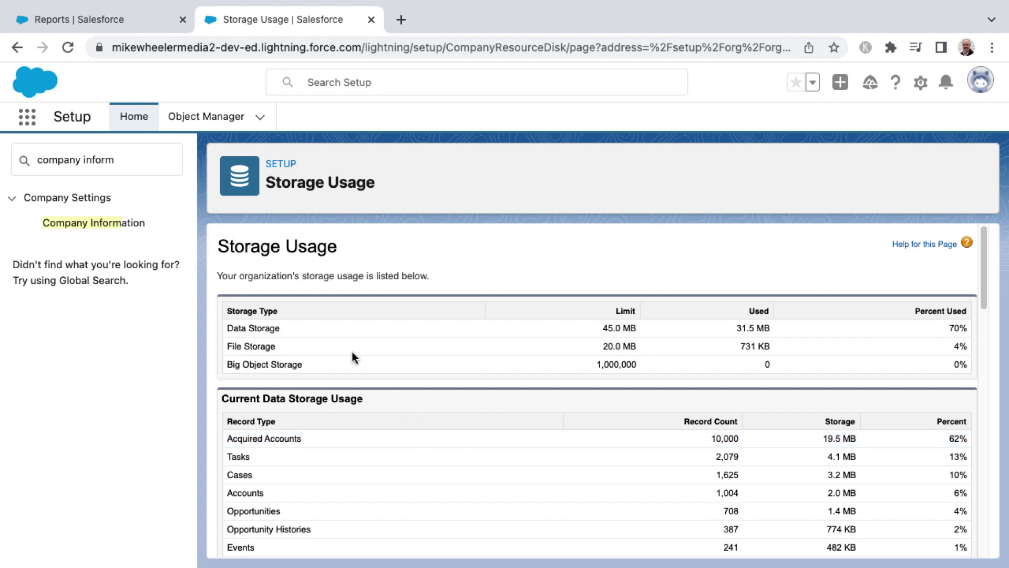
left_click(28, 117)
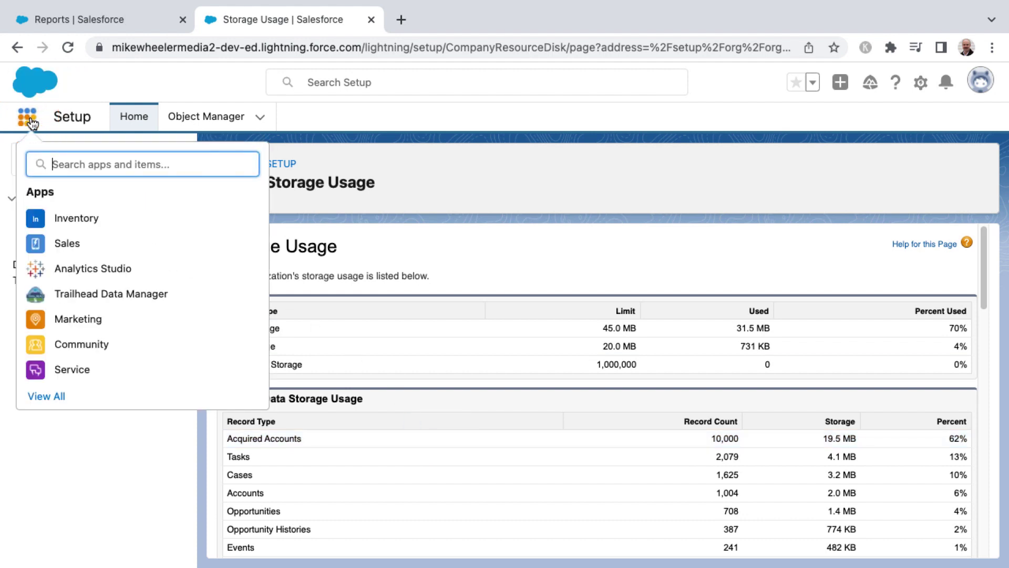
type("acqu")
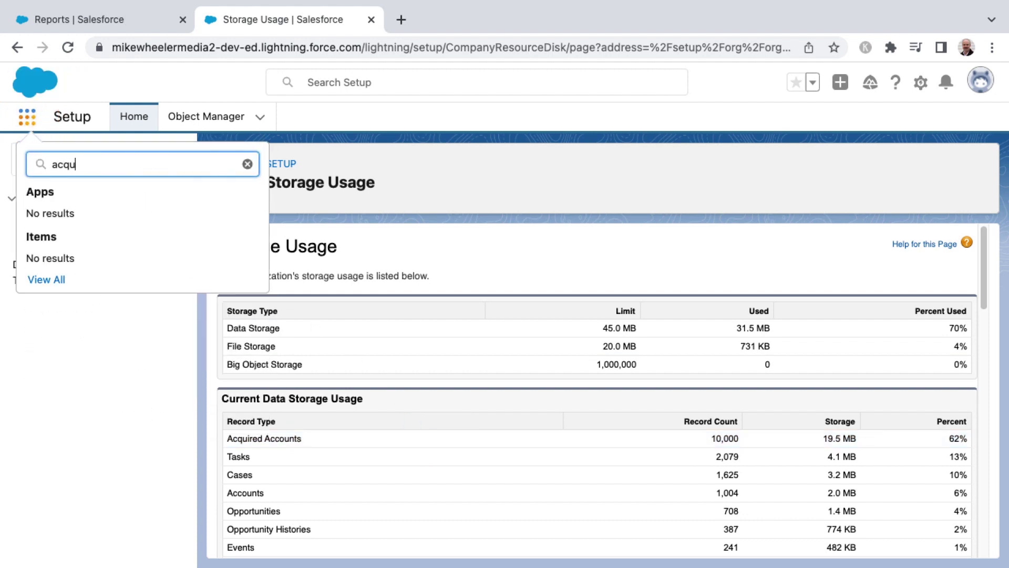
key("BackSpace")
key("BackSpace")
key("BackSpace")
key("BackSpace")
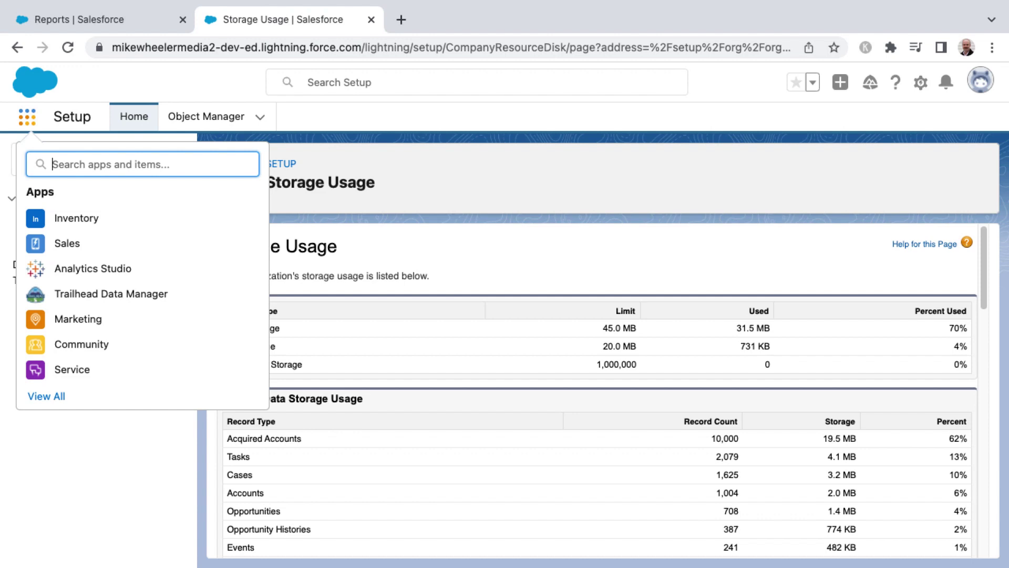
Open the Acquired Account object's Fields & Relationships and scroll through its 13 fields
left_click(205, 115)
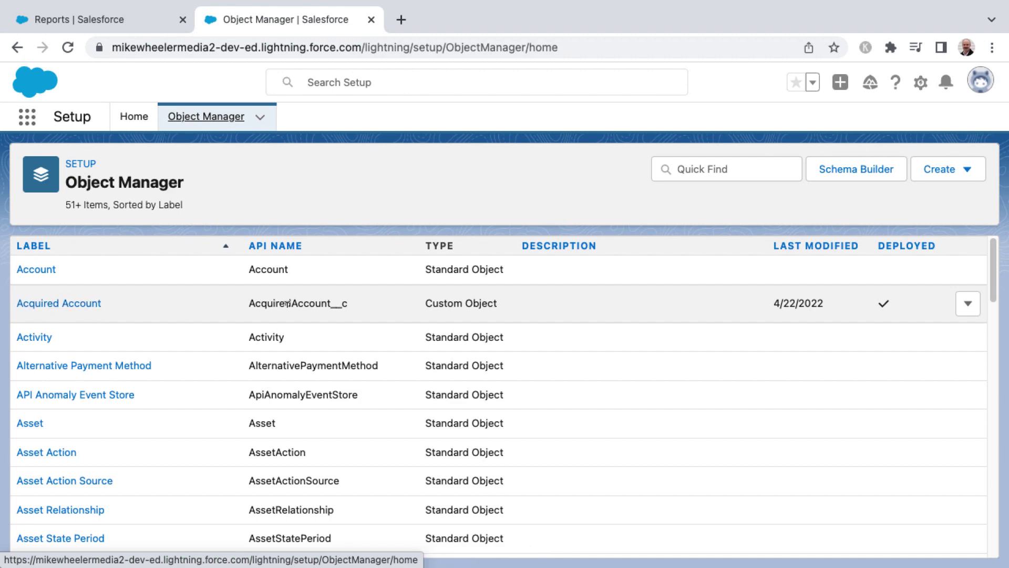
left_click_drag(331, 304, 346, 303)
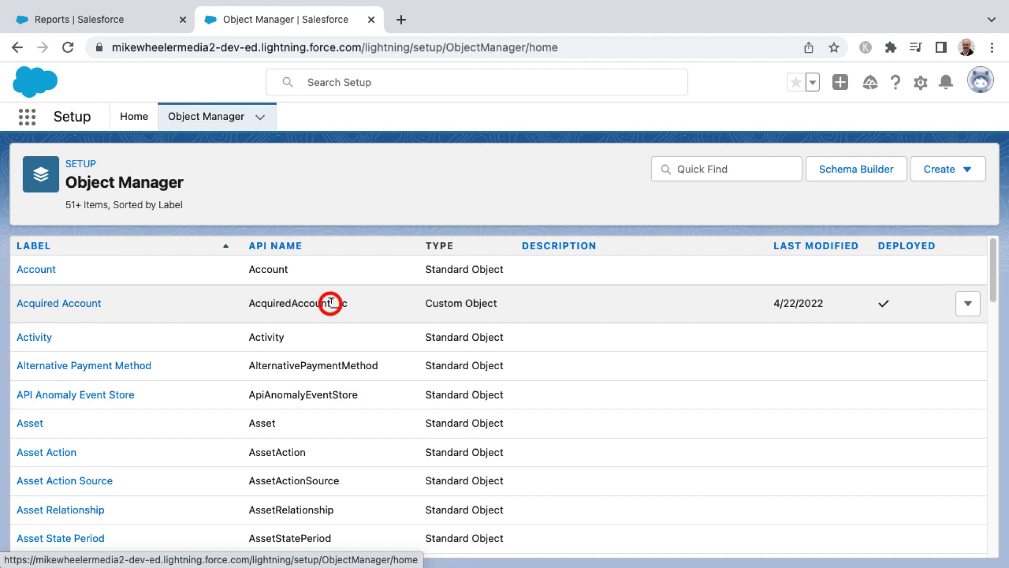
left_click(73, 304)
left_click(107, 271)
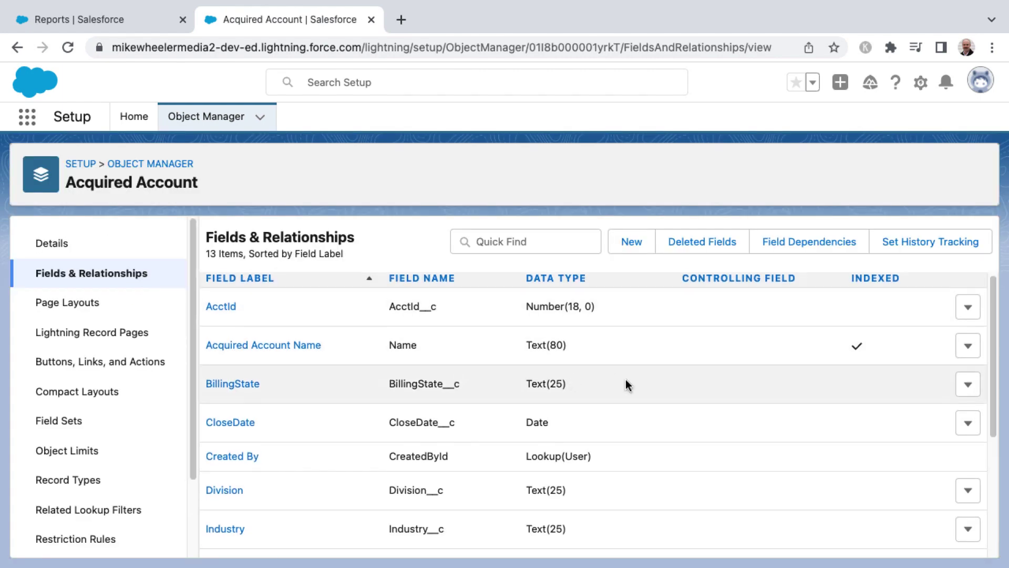
scroll(626, 379, "down", 1)
scroll(626, 380, "down", 1)
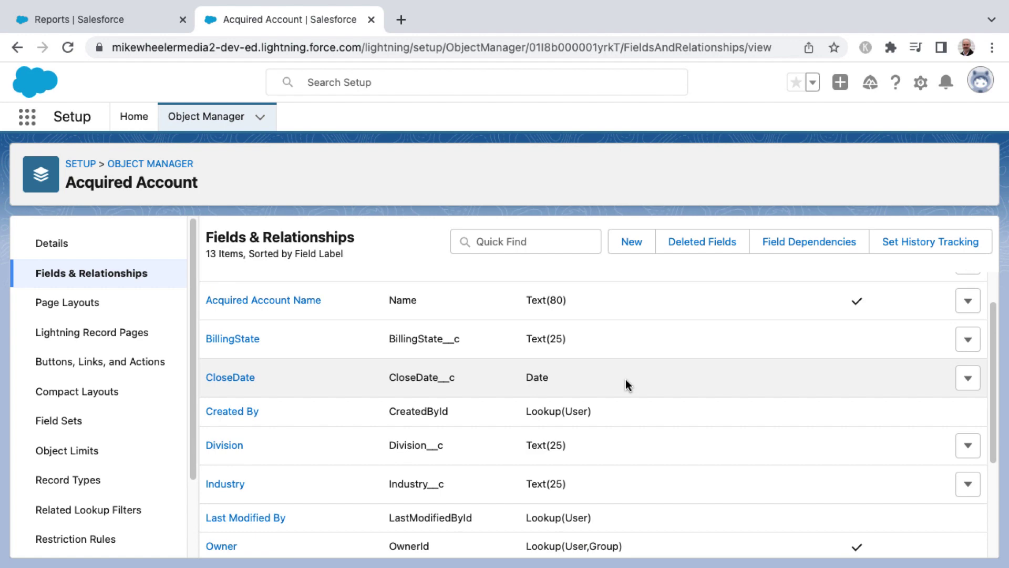
scroll(627, 383, "down", 5)
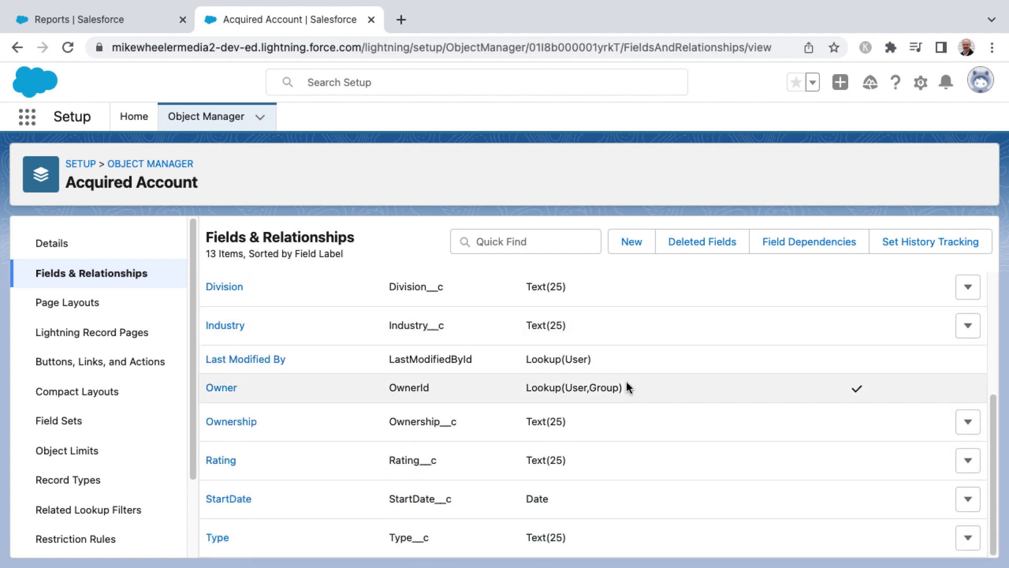
scroll(630, 403, "up", 7)
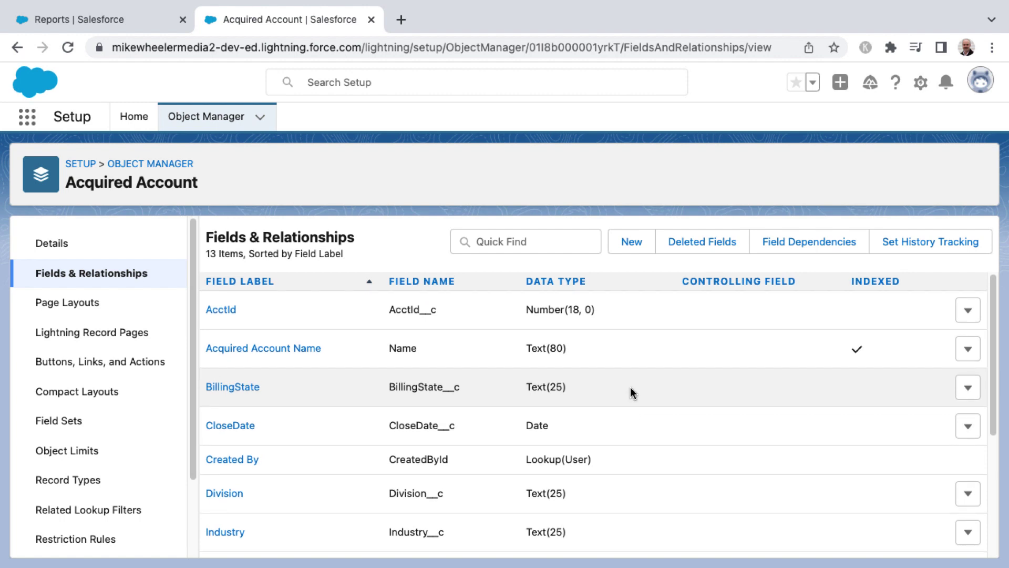
scroll(621, 379, "down", 4)
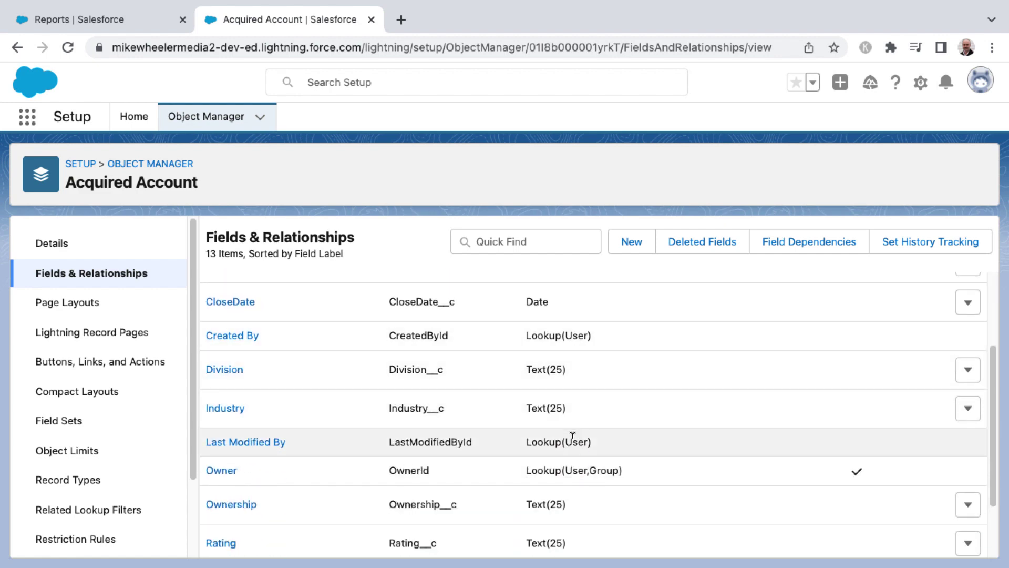
scroll(578, 378, "down", 2)
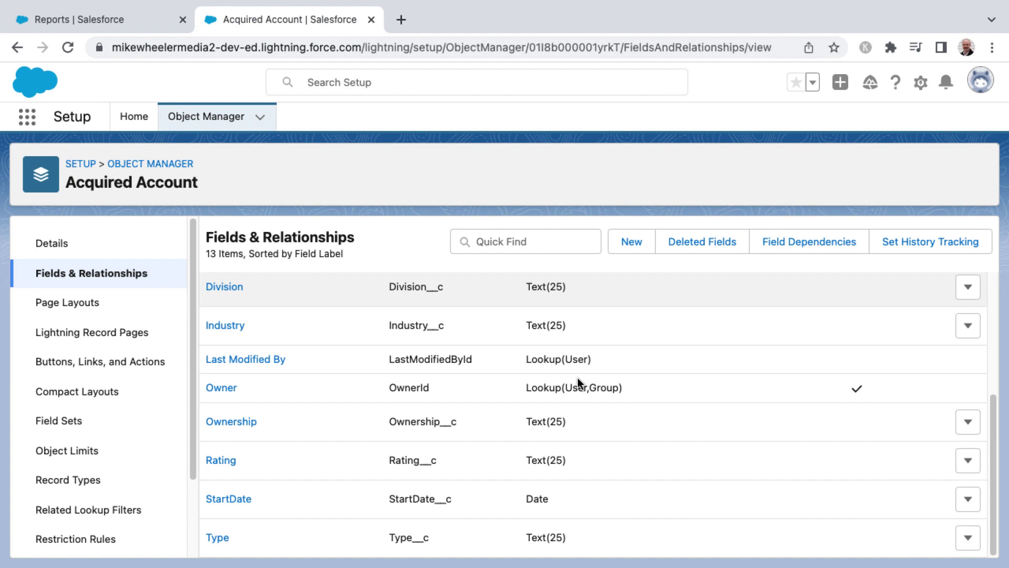
scroll(578, 377, "up", 4)
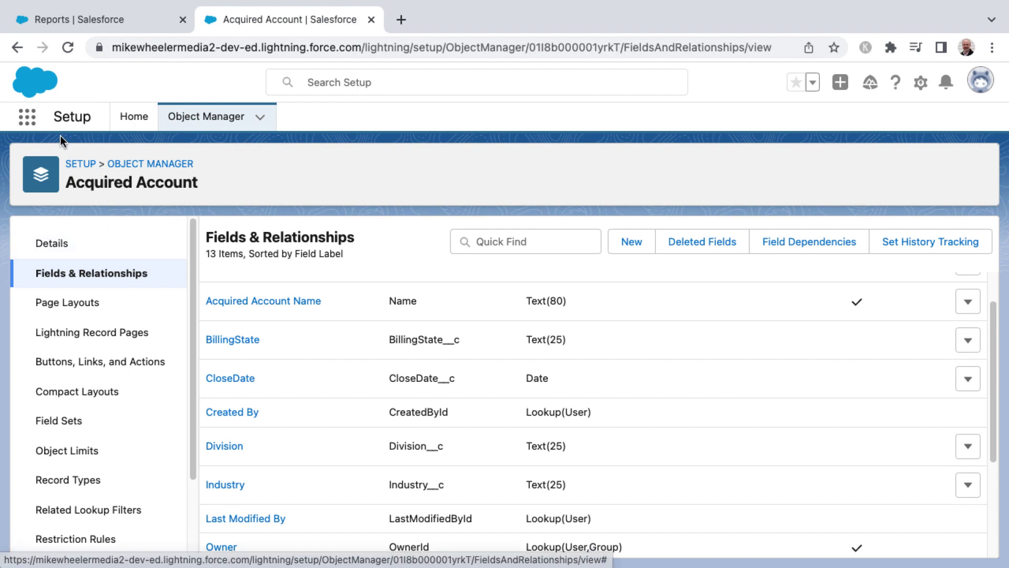
Search 'report' in Quick Find and open the Report Types page
double_click(95, 159)
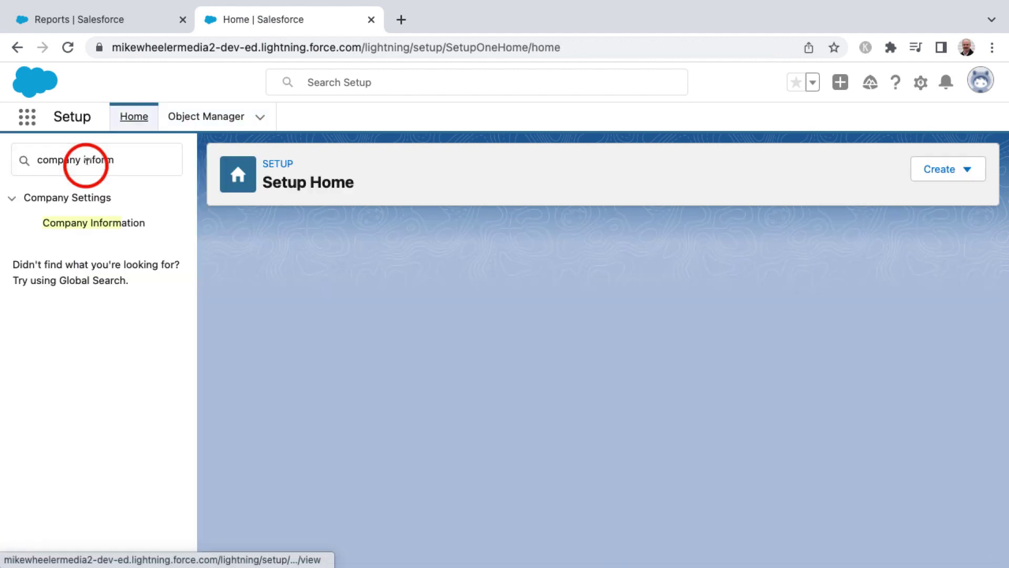
left_click(95, 159)
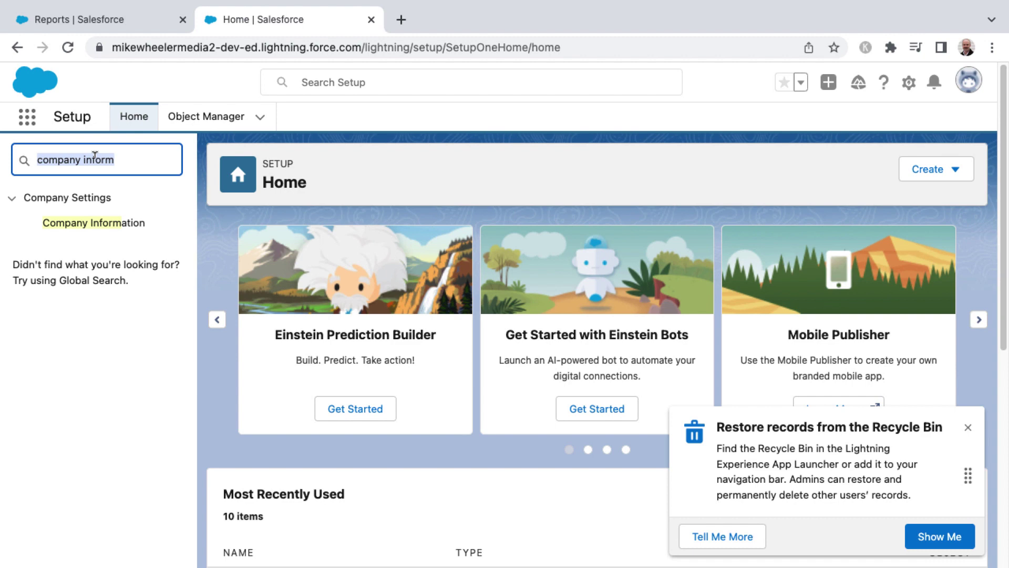
type("report")
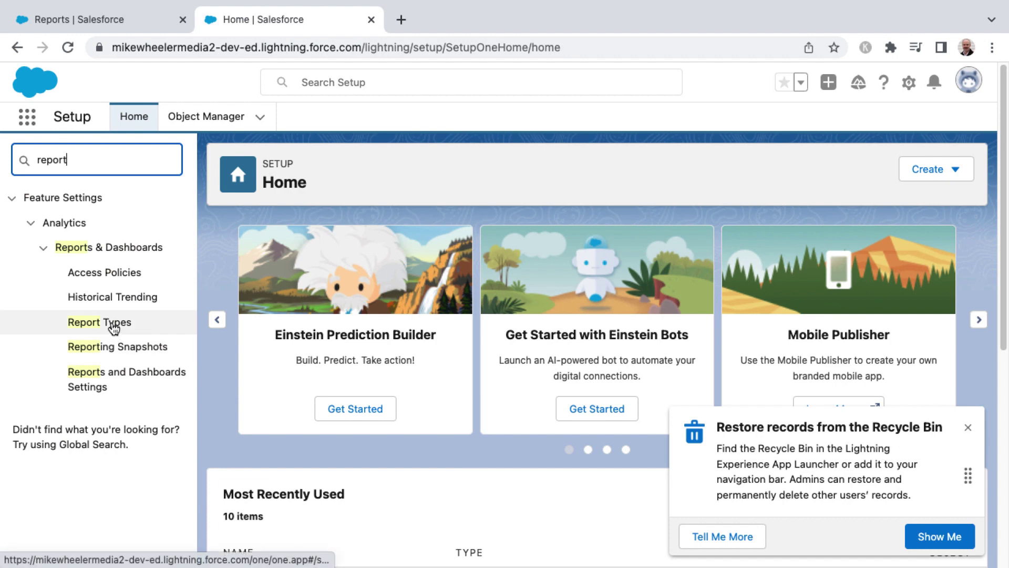
left_click(113, 327)
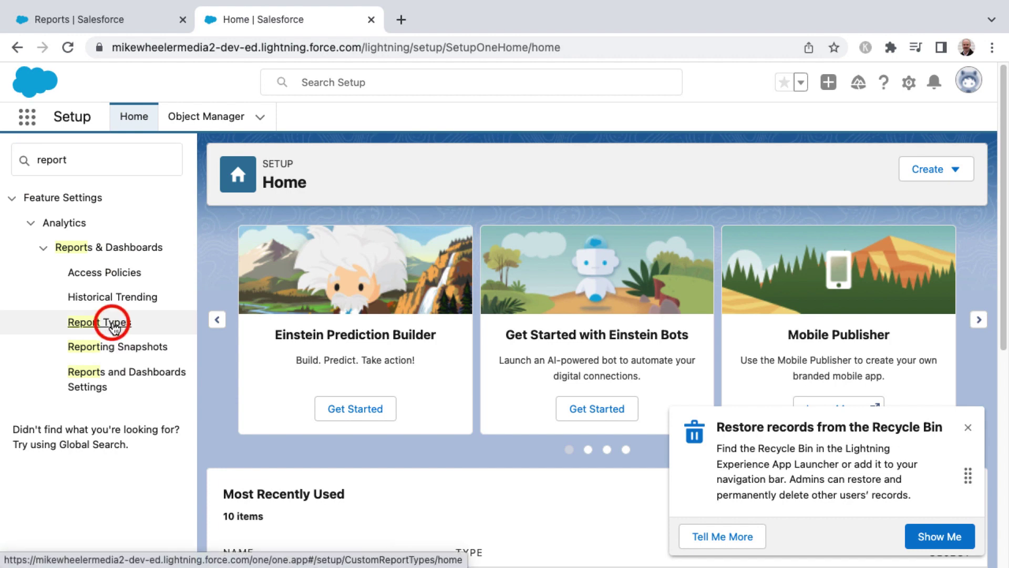
left_click(605, 520)
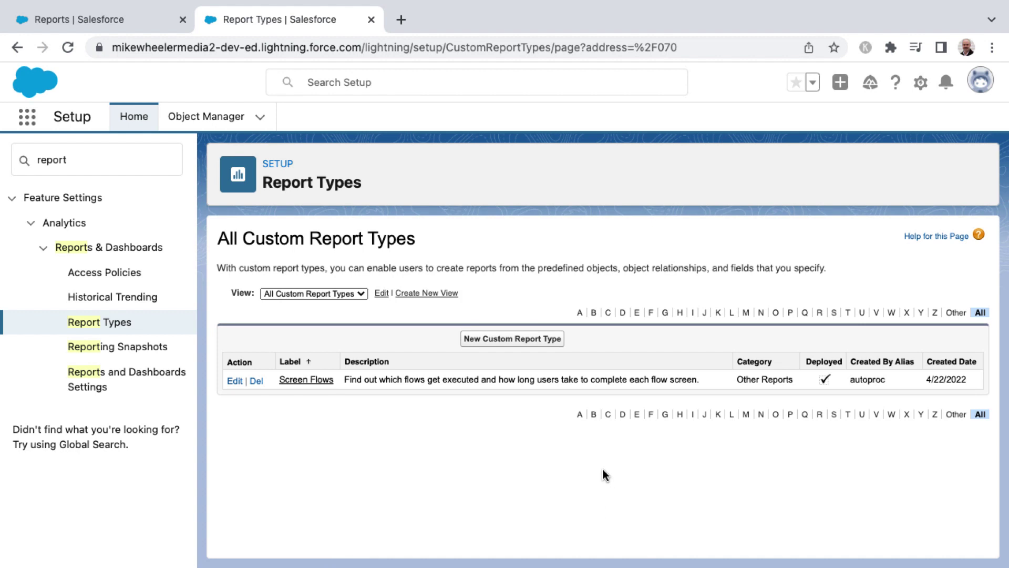
Create a Deployed Acquired Accounts custom report type in Accounts & Contacts and go to Step 2
left_click(504, 341)
left_click(513, 409)
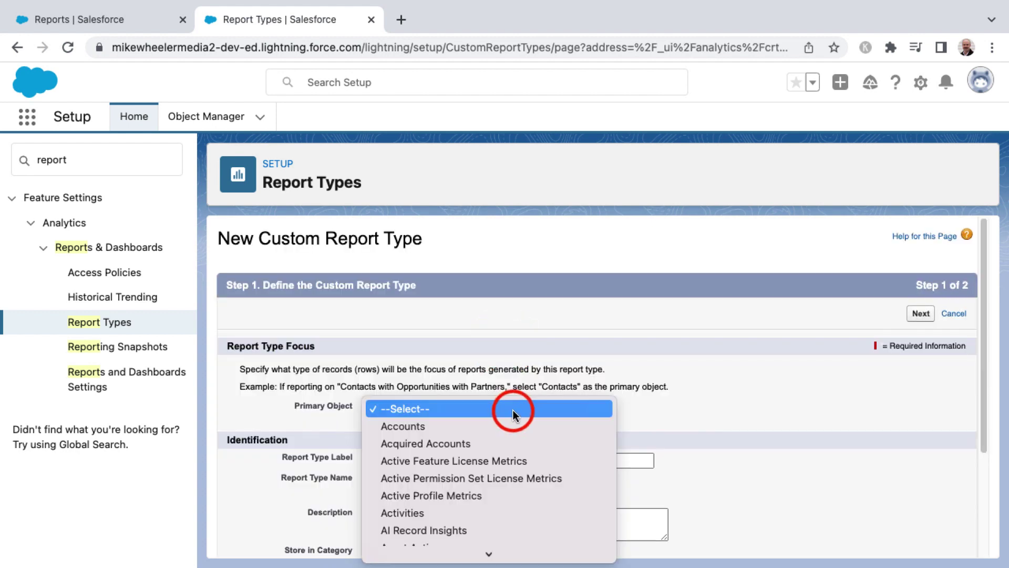
left_click(501, 443)
left_click(717, 409)
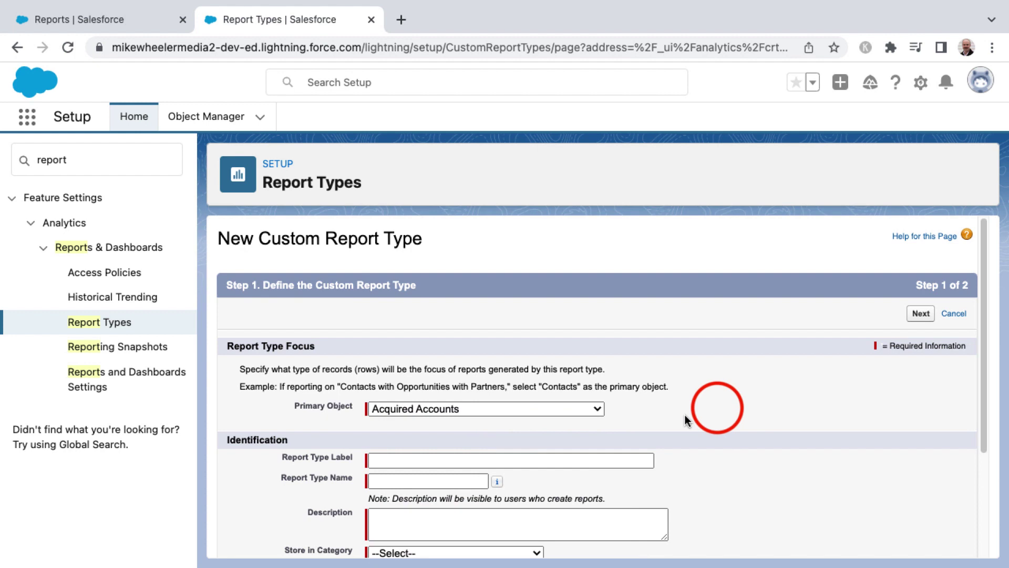
left_click(429, 461)
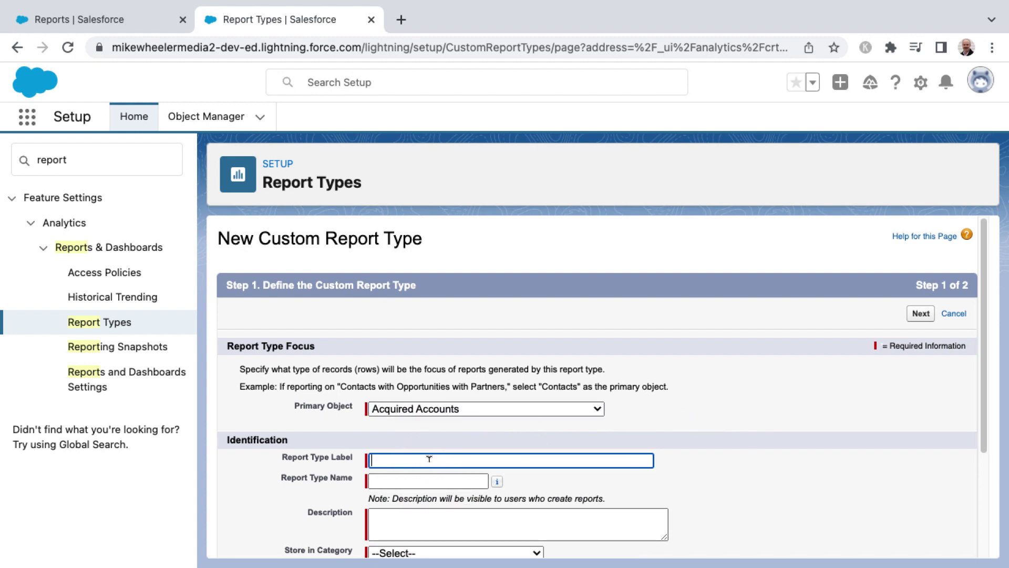
type("Acquired Accounts")
key("Tab")
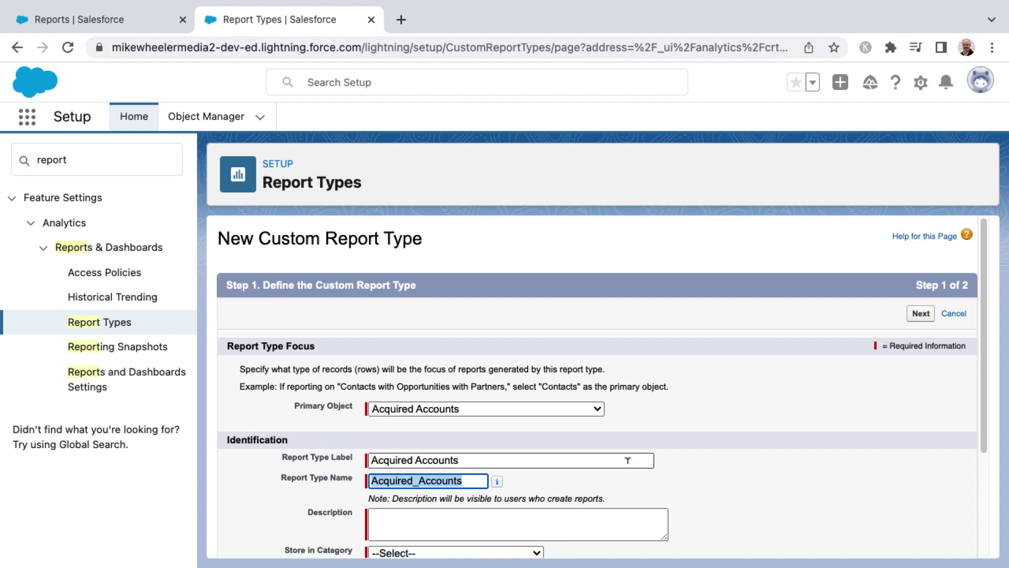
scroll(705, 449, "down", 3)
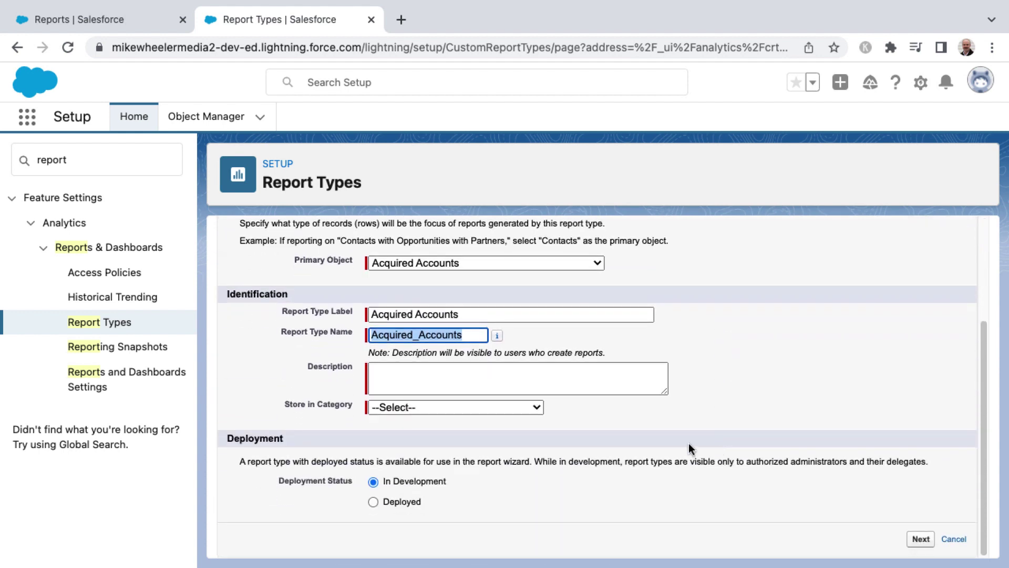
left_click(453, 408)
left_click(449, 425)
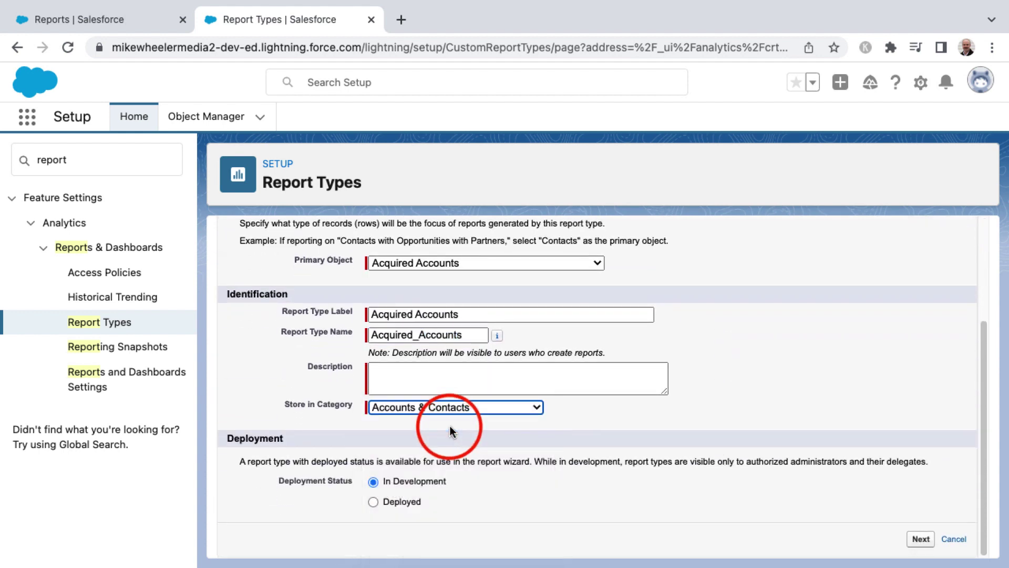
left_click(373, 502)
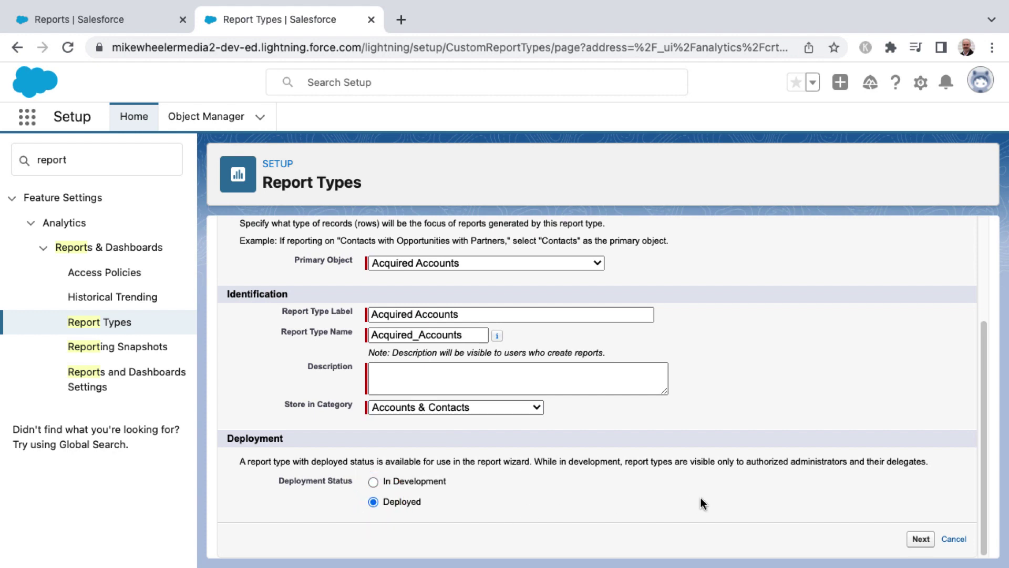
left_click(921, 539)
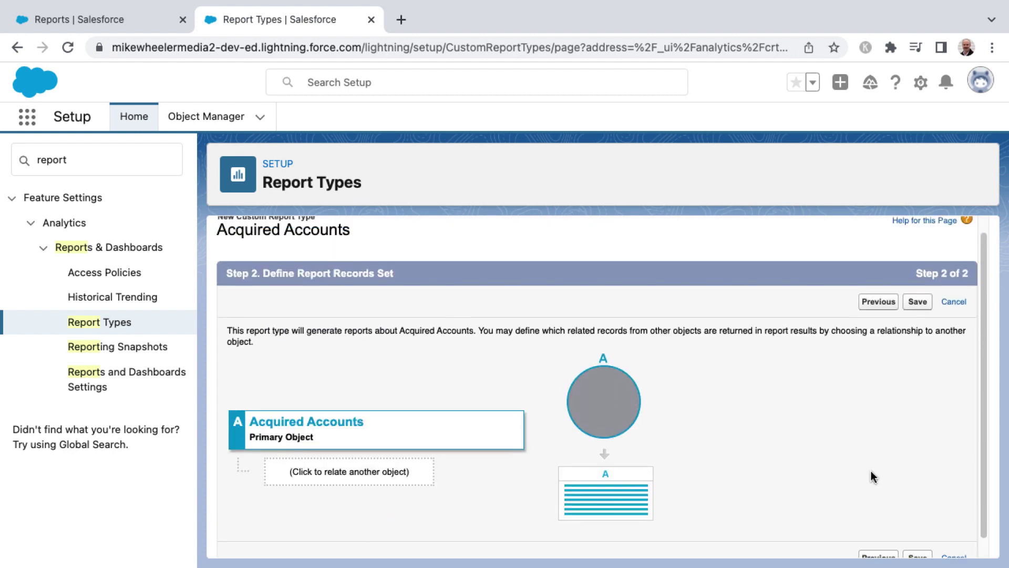
Relate Duplicate Record Items as object B, with or without related records, and save the report type
left_click(352, 476)
left_click(414, 450)
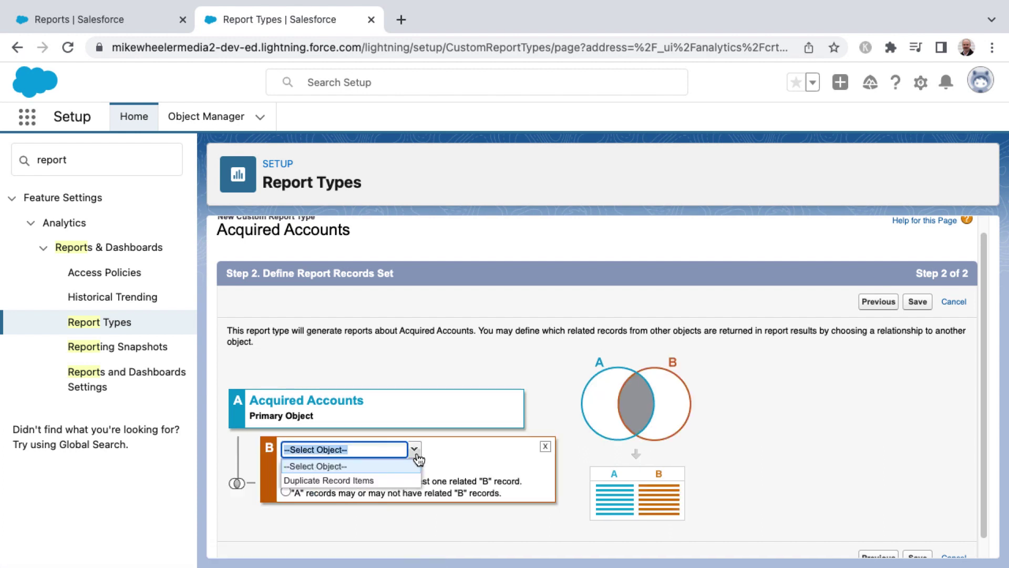
left_click(394, 481)
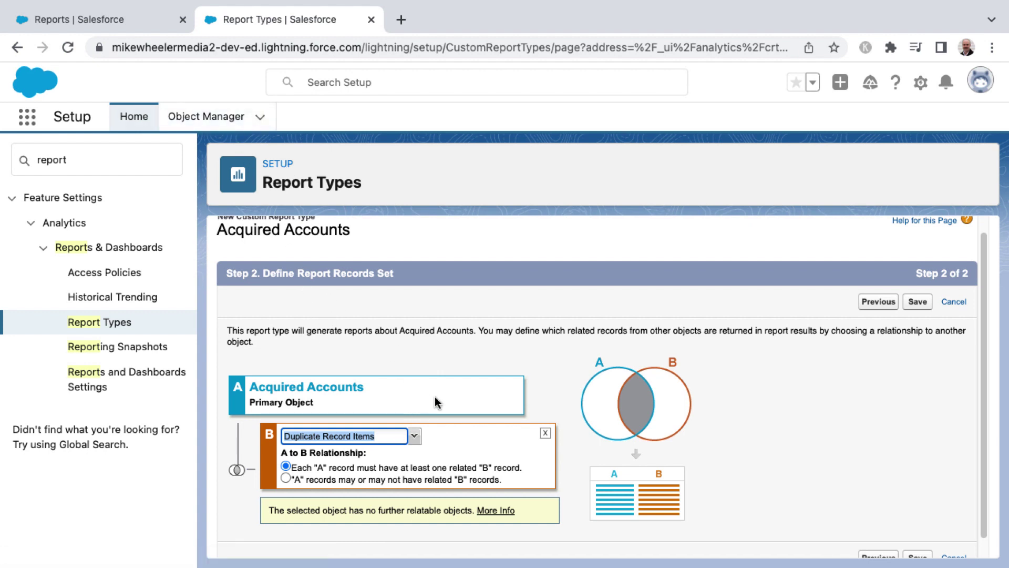
left_click(286, 478)
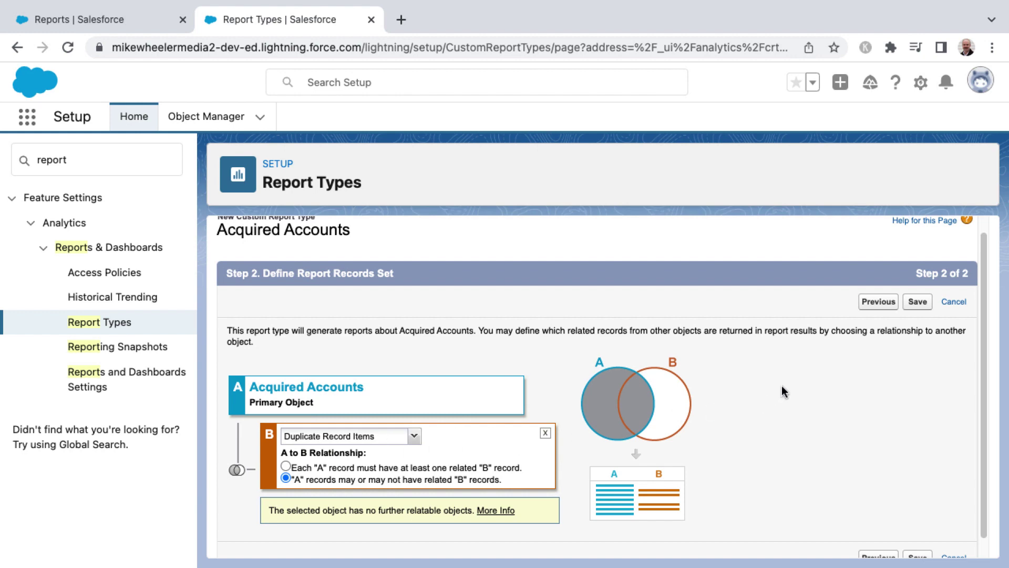
left_click(918, 301)
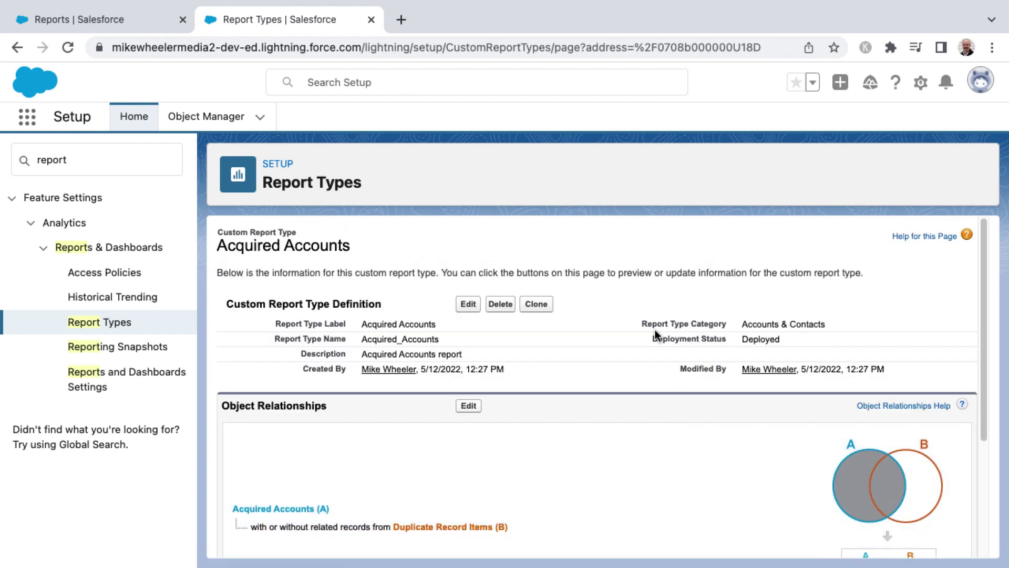
scroll(594, 468, "down", 4)
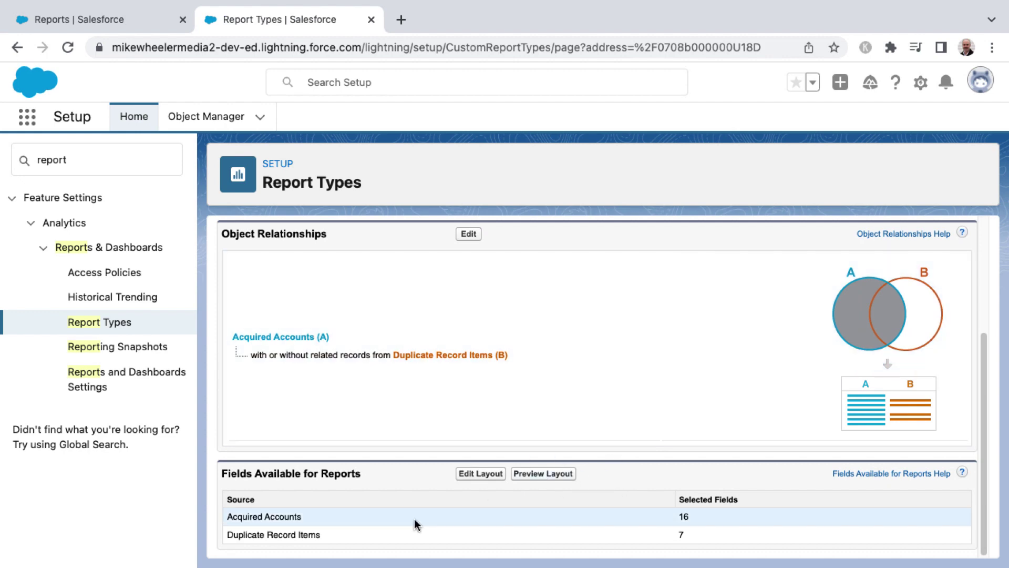
Open Acquired Account's Fields & Relationships in Object Manager and scroll through the list
left_click(198, 118)
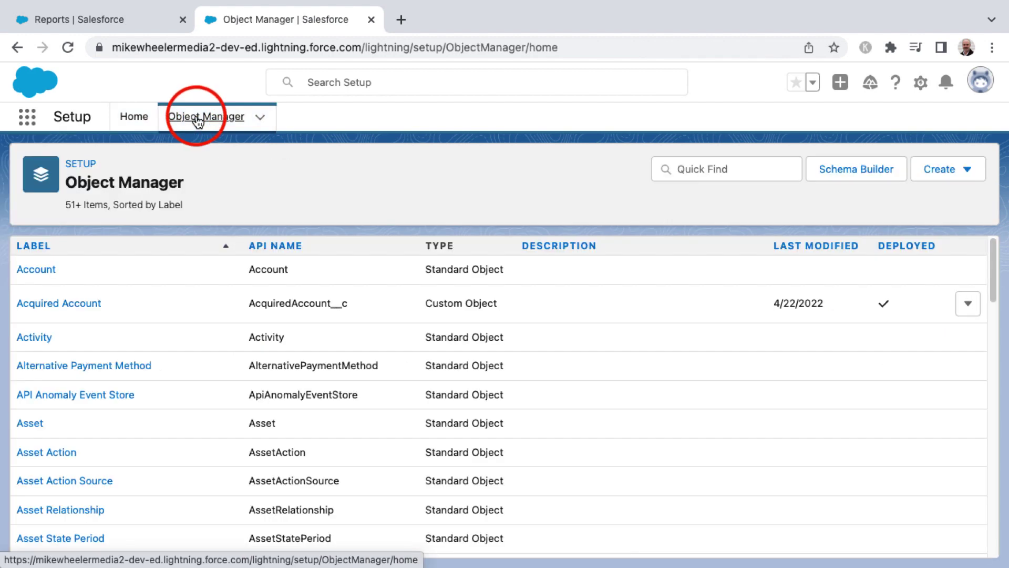
left_click(90, 307)
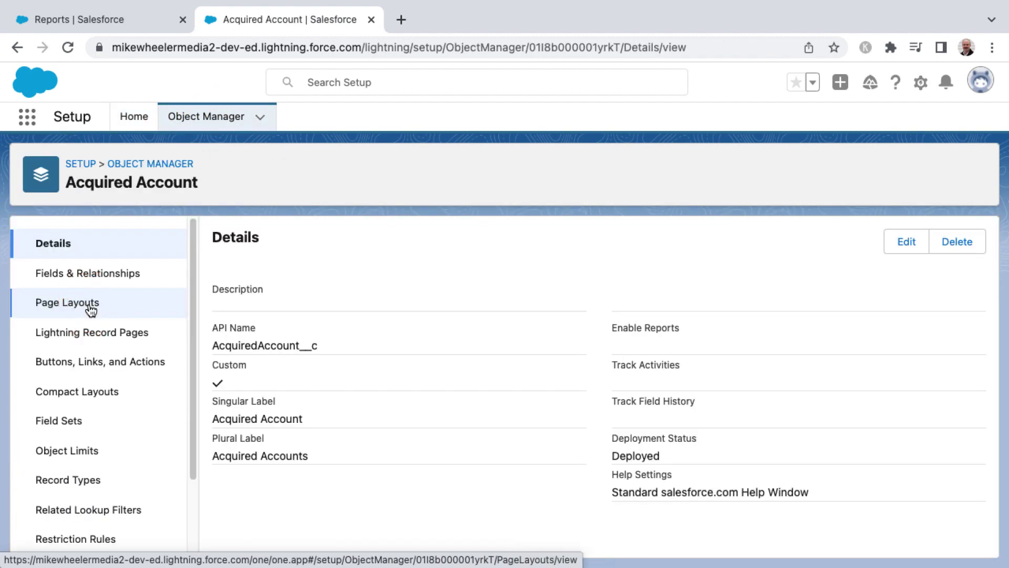
left_click(87, 272)
scroll(271, 377, "down", 3)
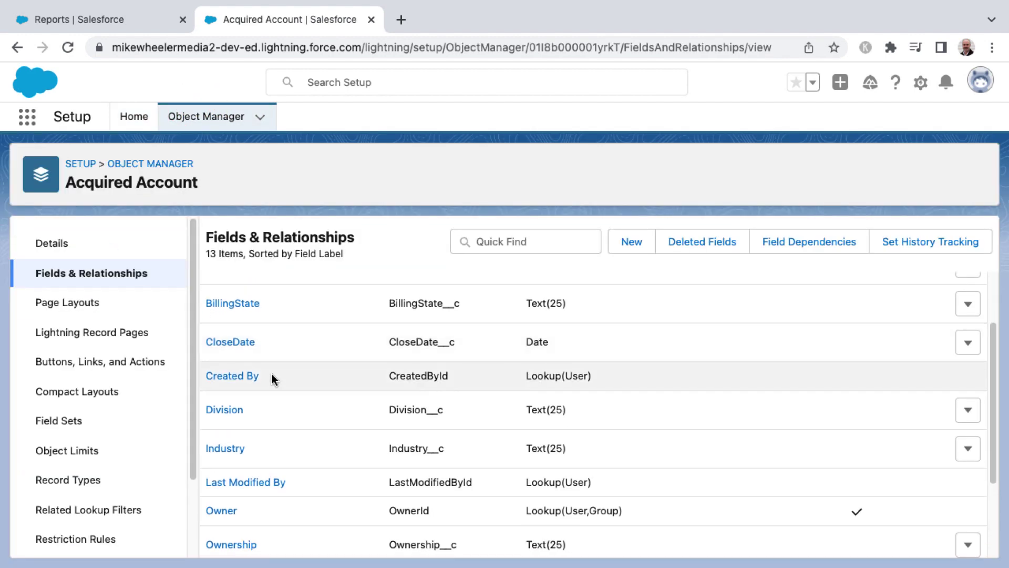
scroll(283, 397, "up", 4)
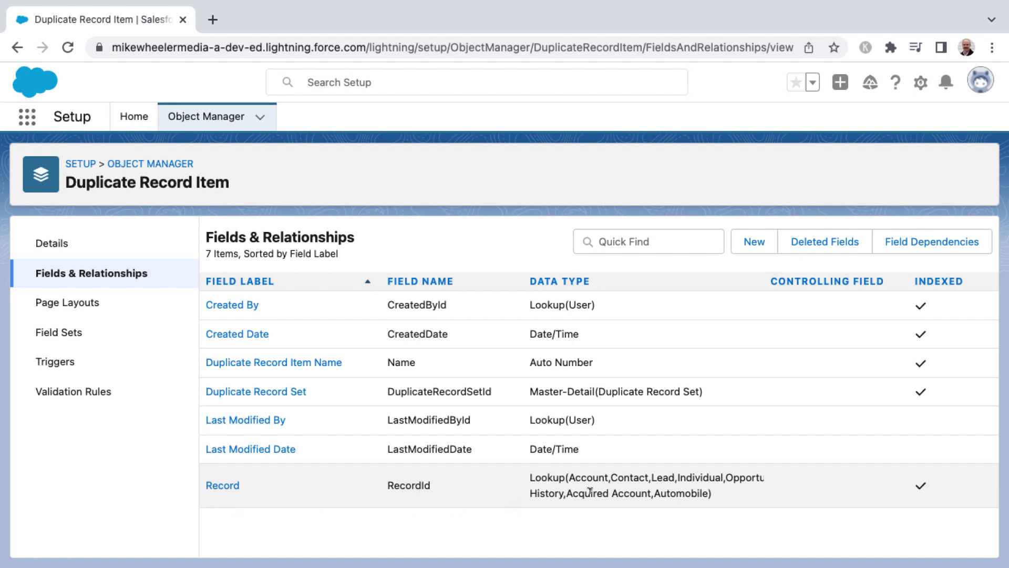
double_click(590, 492)
left_click_drag(589, 493, 620, 491)
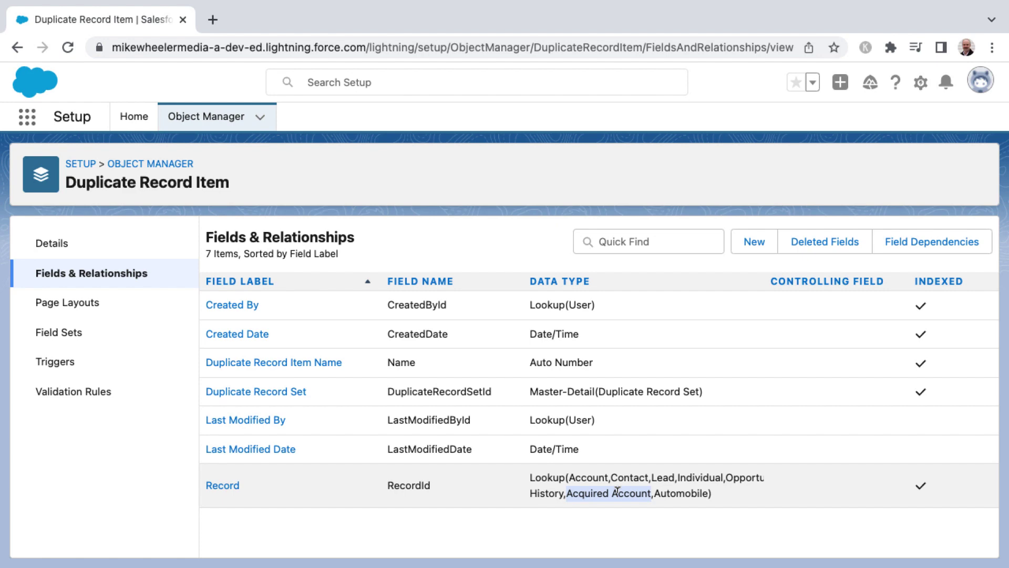
Start a new report on the Acquired Accounts report type, found by searching 'acq'
left_click(117, 21)
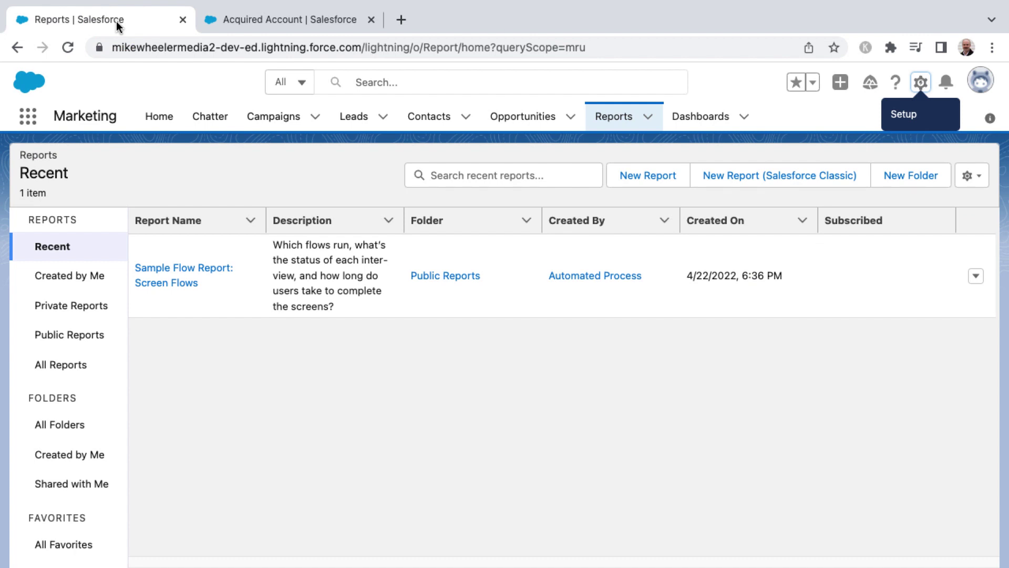
left_click(73, 48)
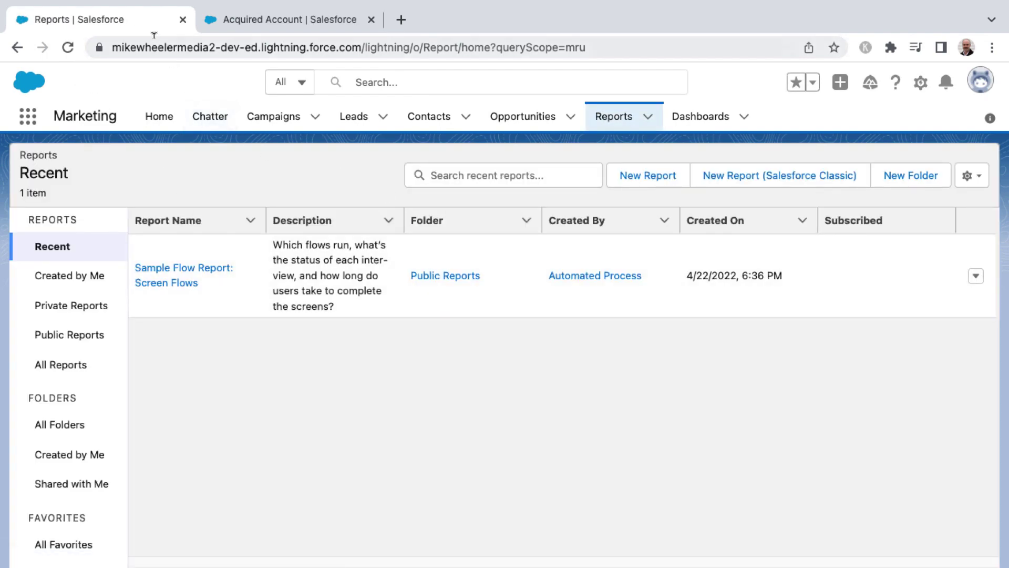
left_click(637, 175)
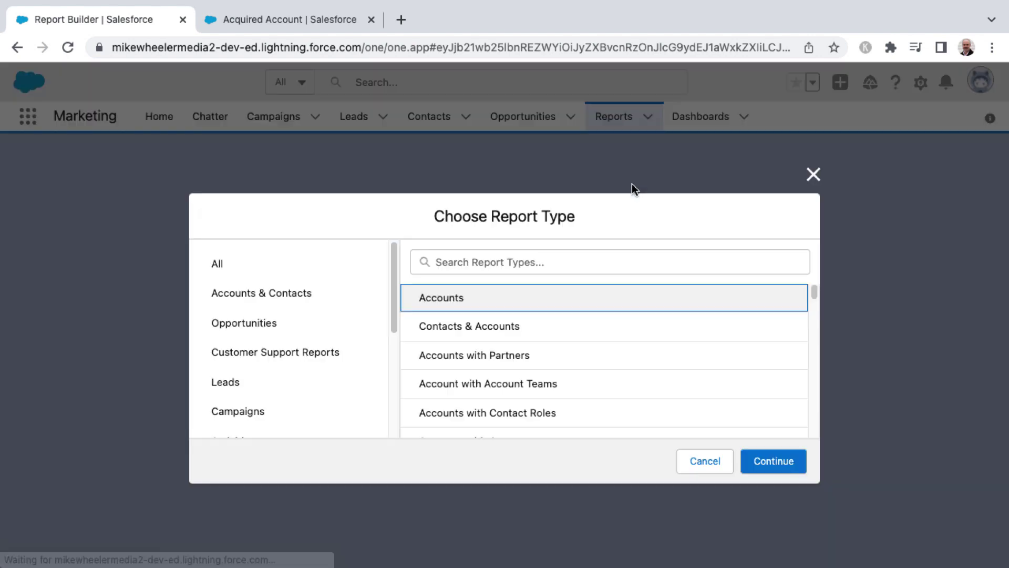
left_click(501, 321)
scroll(504, 325, "down", 3)
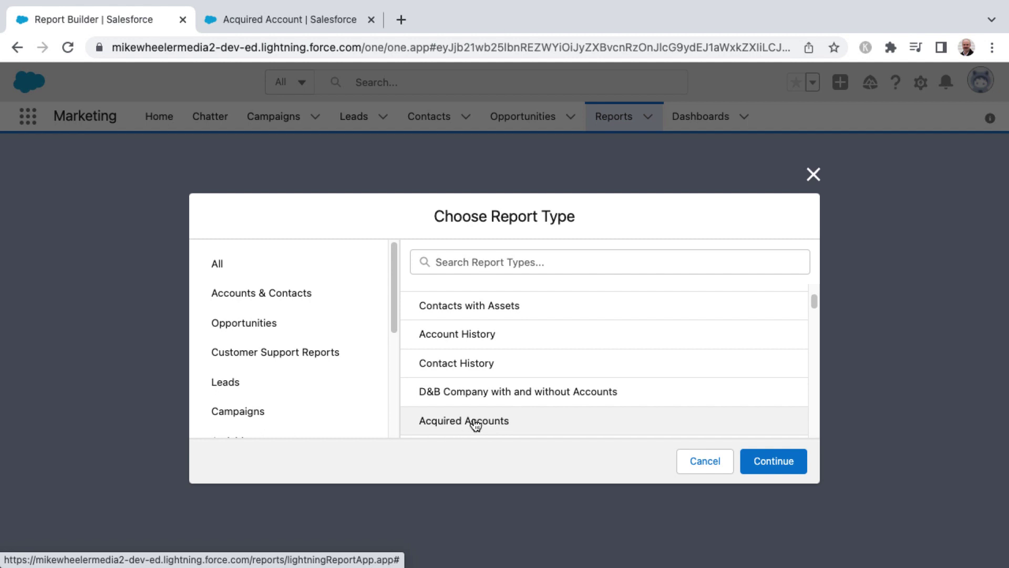
left_click(475, 422)
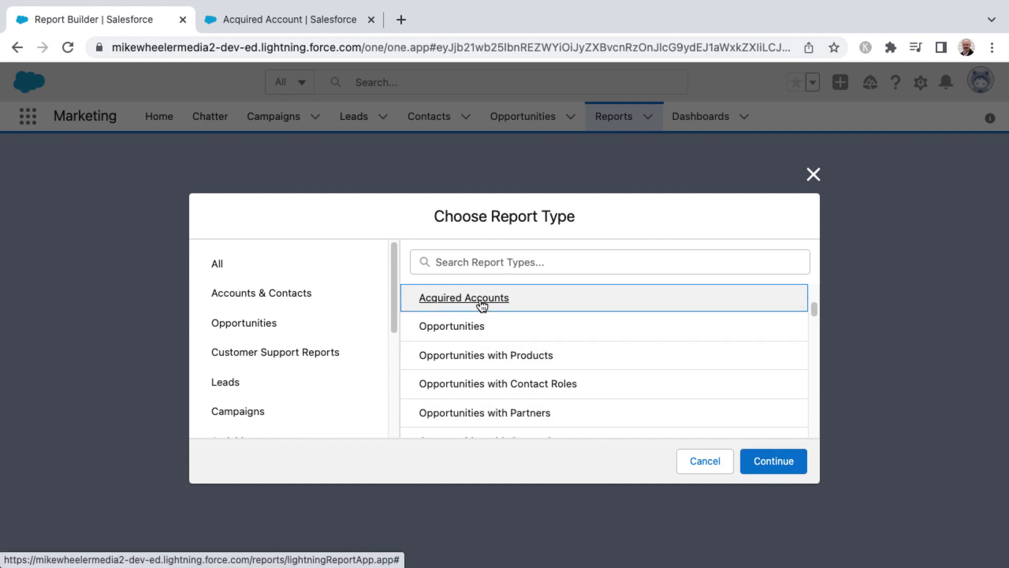
left_click(504, 261)
type("acq")
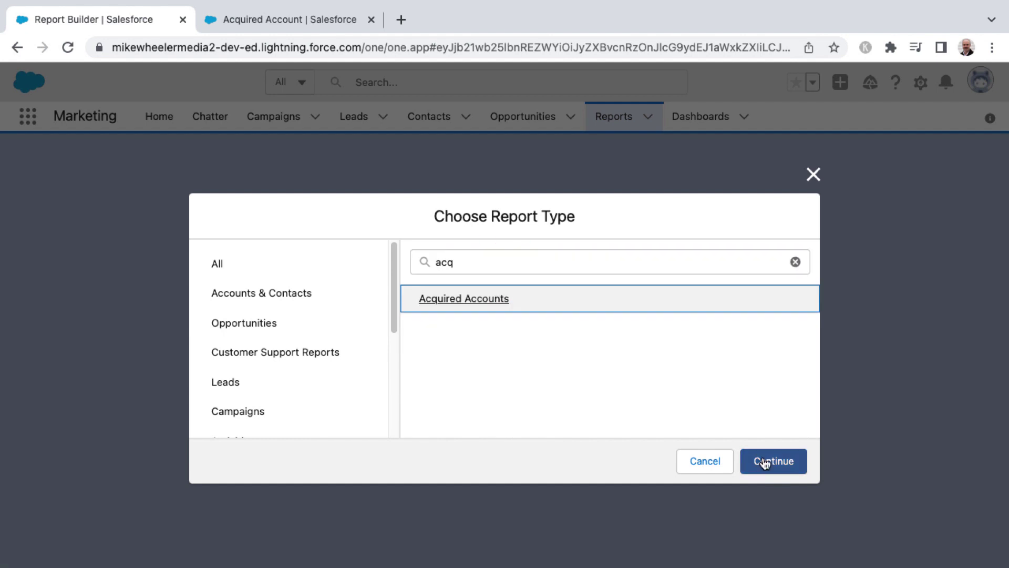
left_click(765, 461)
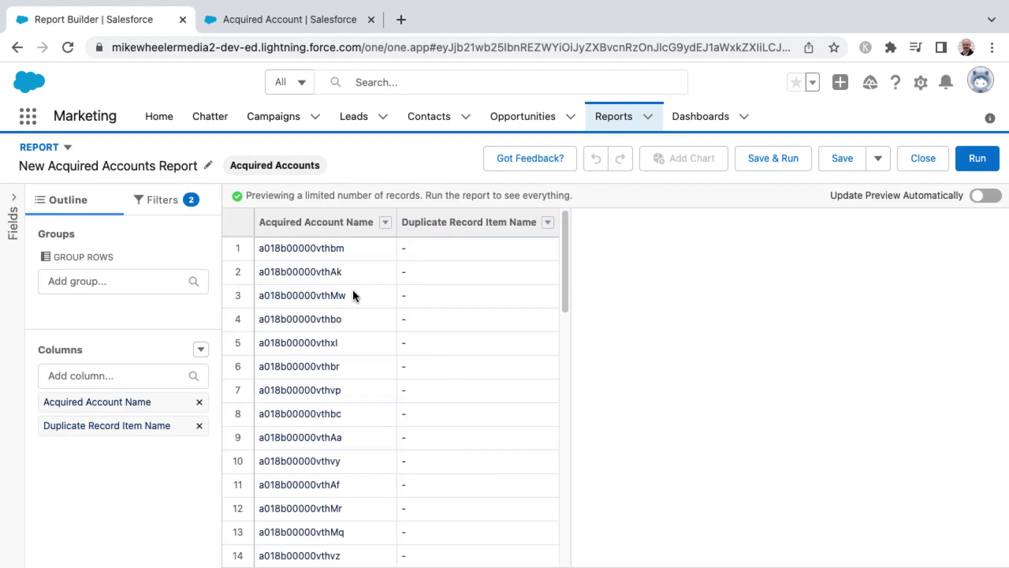
Add the AcctId column and turn on Update Preview Automatically
left_click(141, 377)
key("Down")
key("Return")
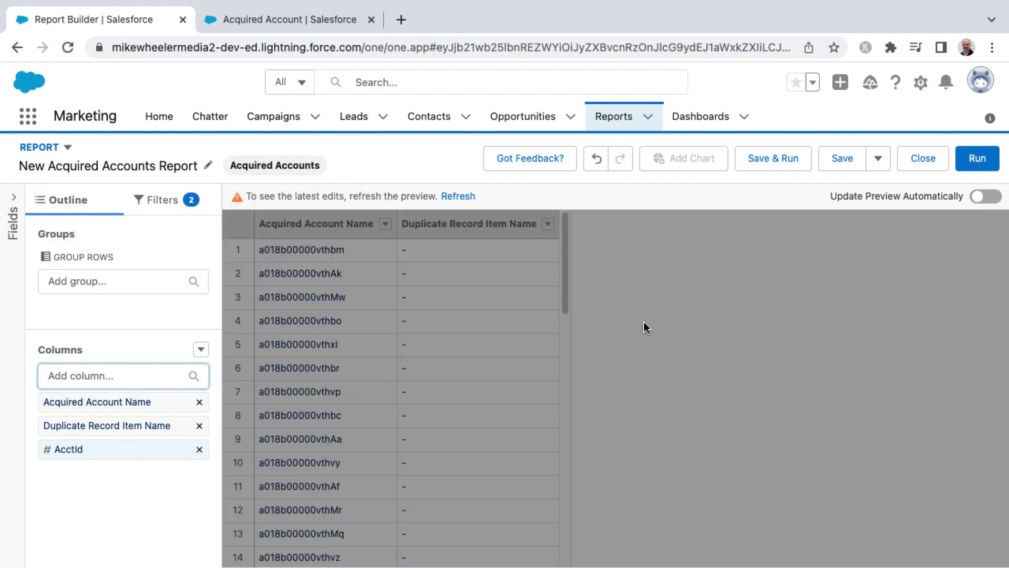
left_click(979, 199)
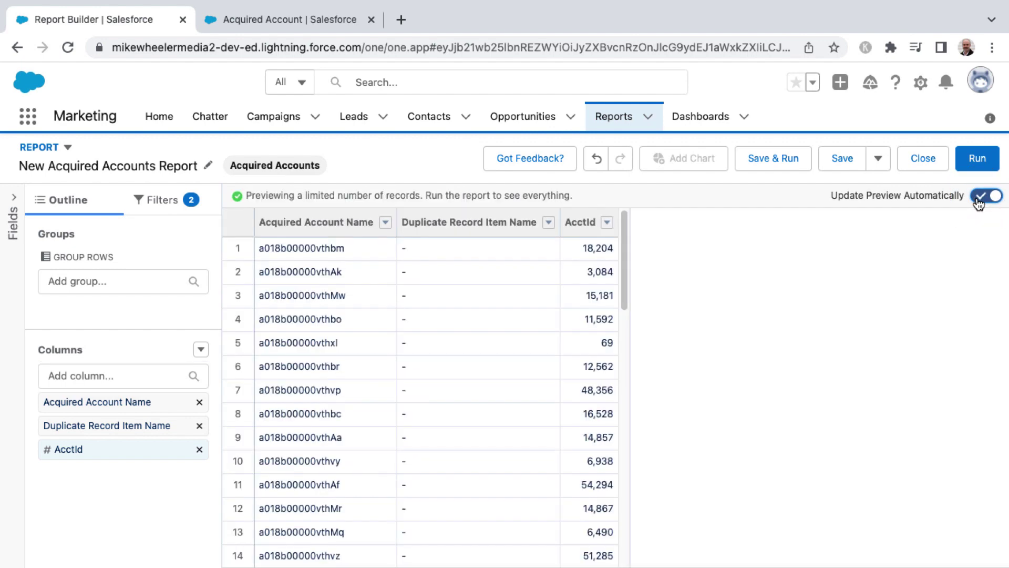
Add BillingState, another field, Created By: Full Name and Created Date as report columns
left_click(120, 375)
left_click(120, 243)
left_click(124, 377)
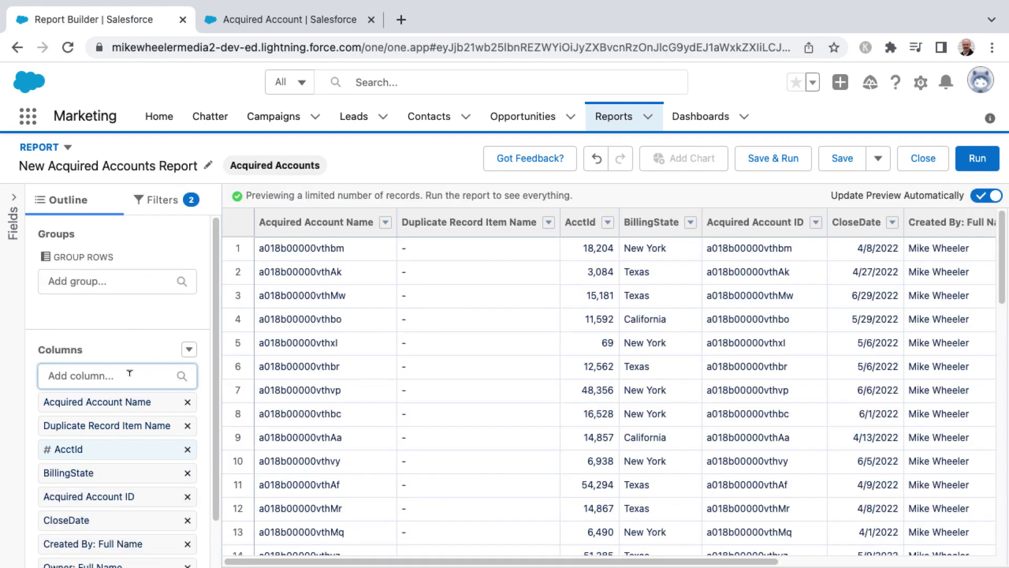
left_click(129, 375)
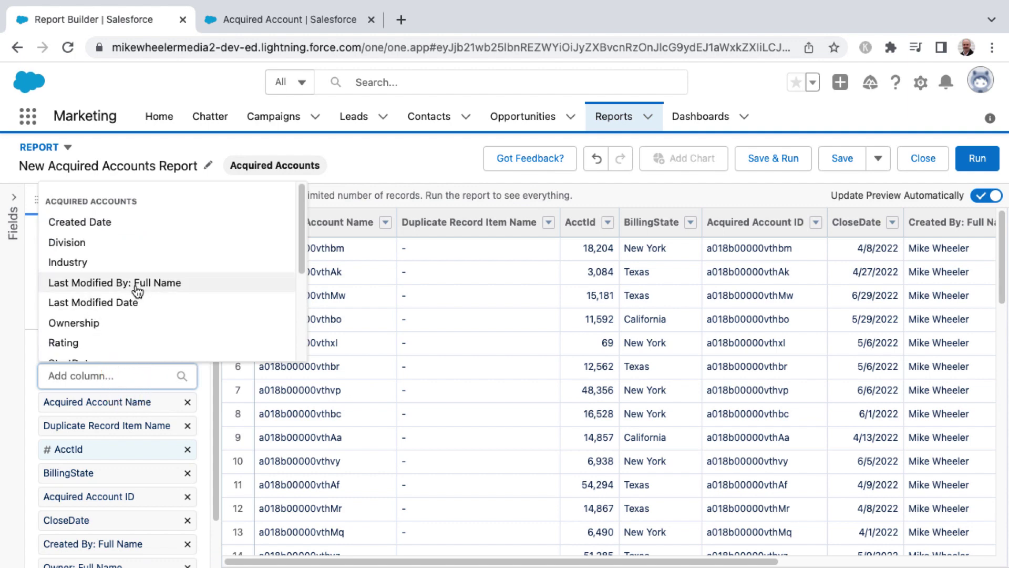
scroll(135, 289, "down", 3)
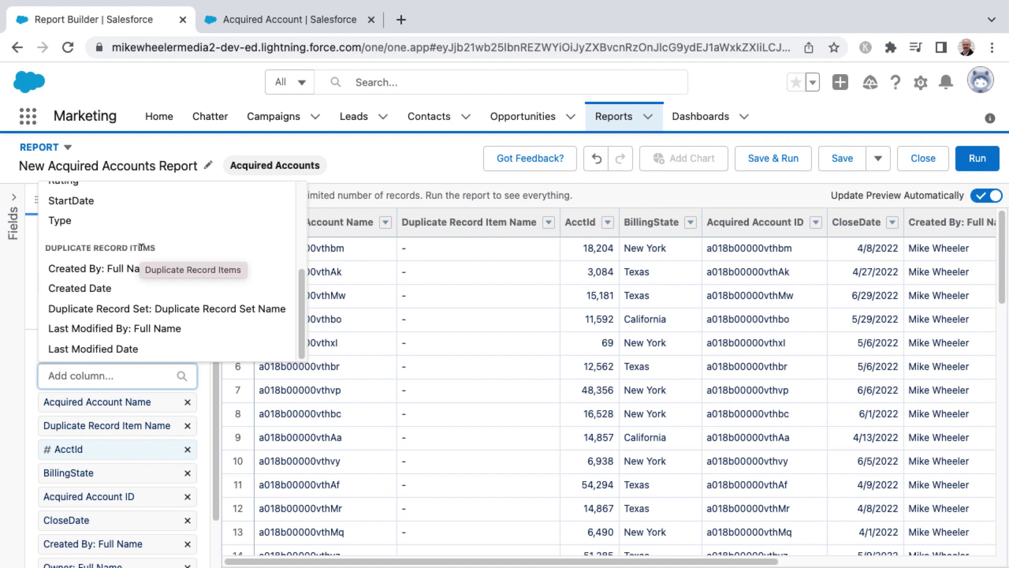
left_click(135, 269)
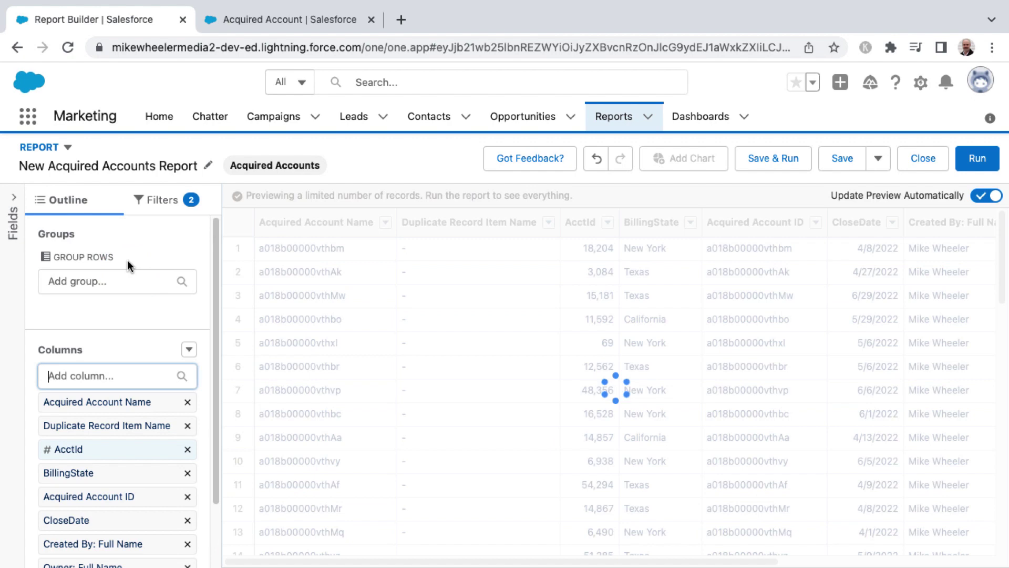
left_click(111, 374)
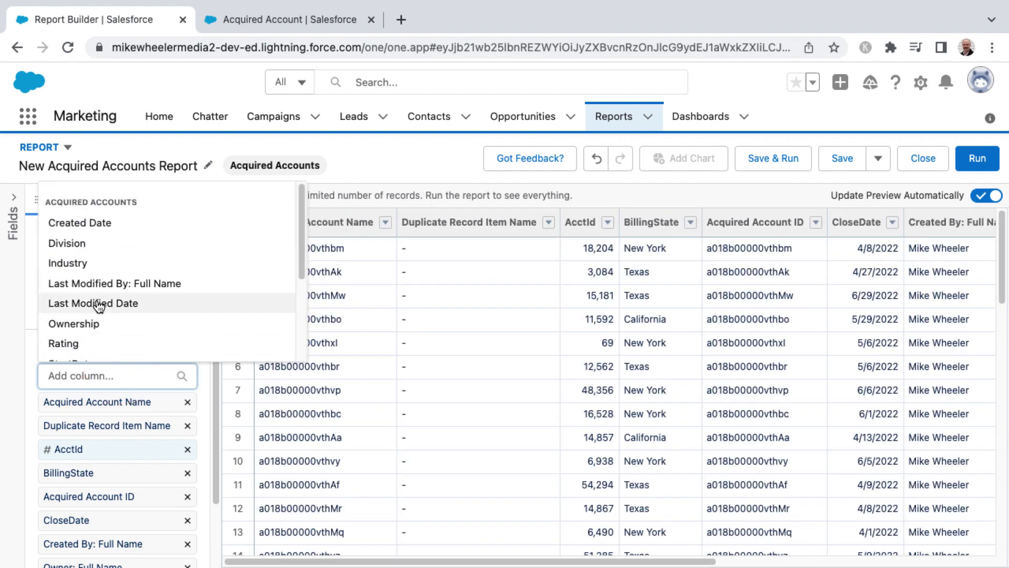
scroll(100, 305, "down", 3)
left_click(91, 288)
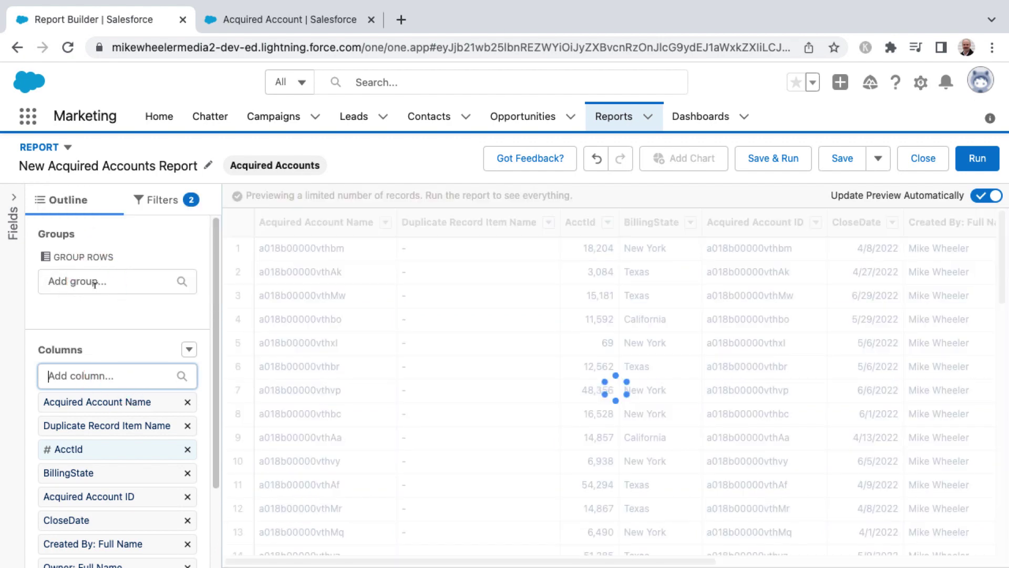
Add Duplicate Record Set name and the duplicate item's Last Modified By and Last Modified Date columns
left_click(111, 374)
scroll(107, 288, "down", 3)
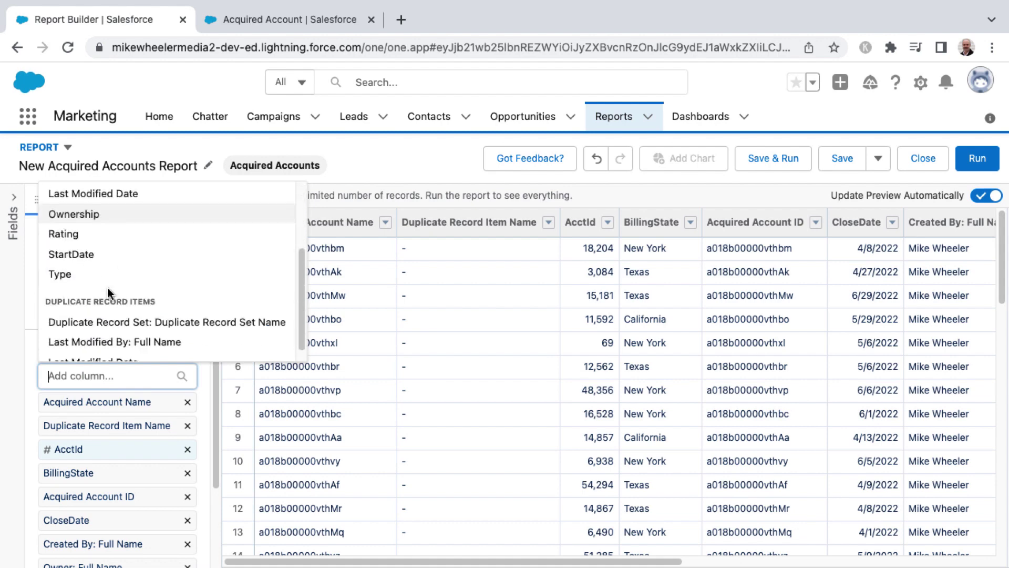
left_click(107, 310)
left_click(112, 370)
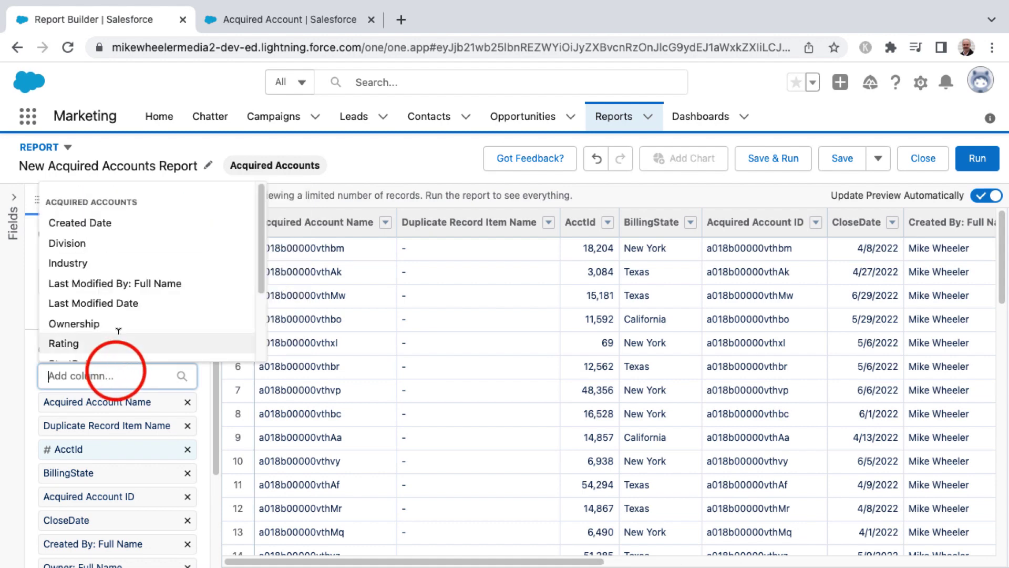
scroll(120, 266, "down", 3)
scroll(121, 266, "down", 1)
left_click(118, 324)
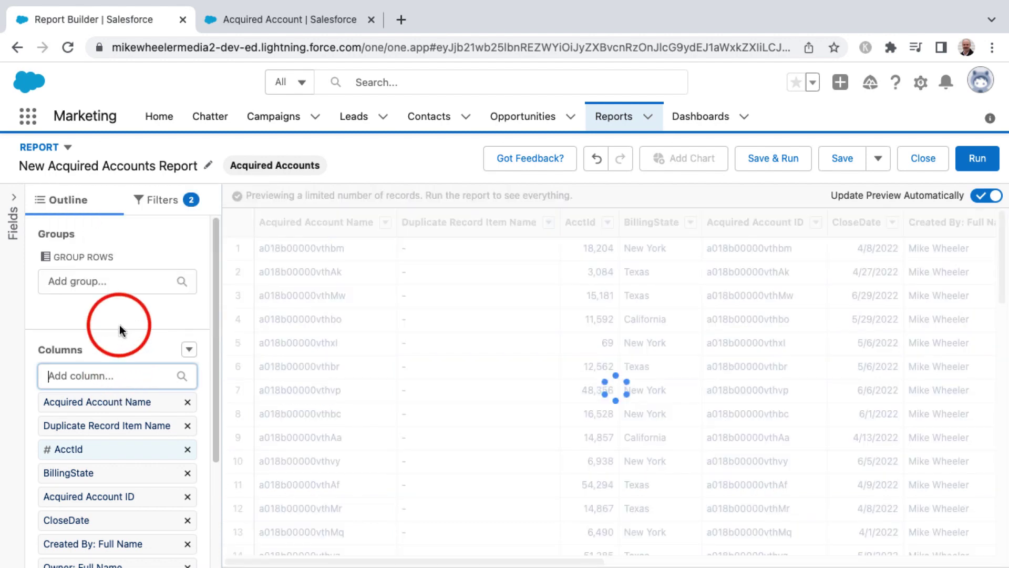
left_click(113, 372)
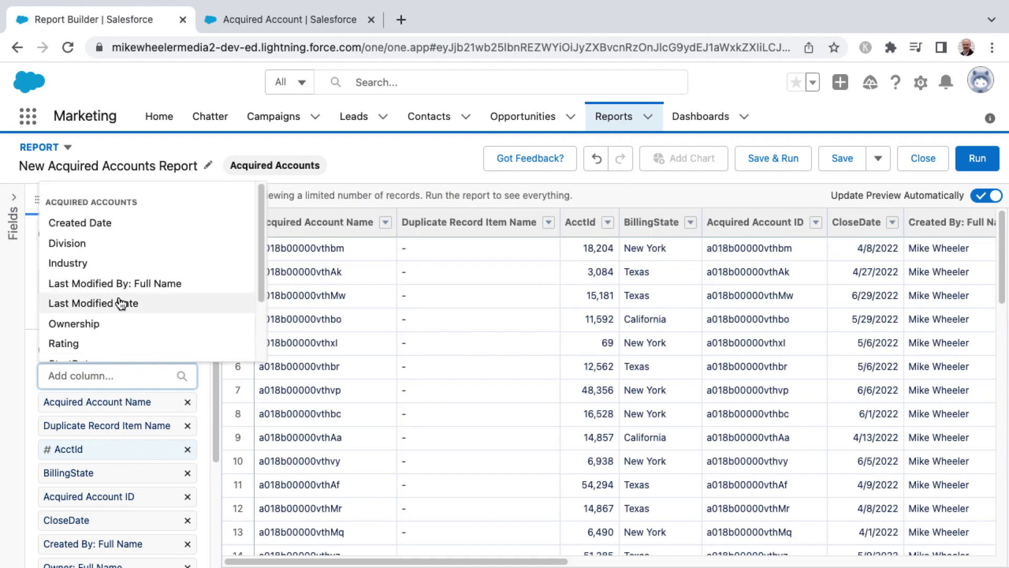
scroll(124, 300, "down", 2)
left_click(108, 349)
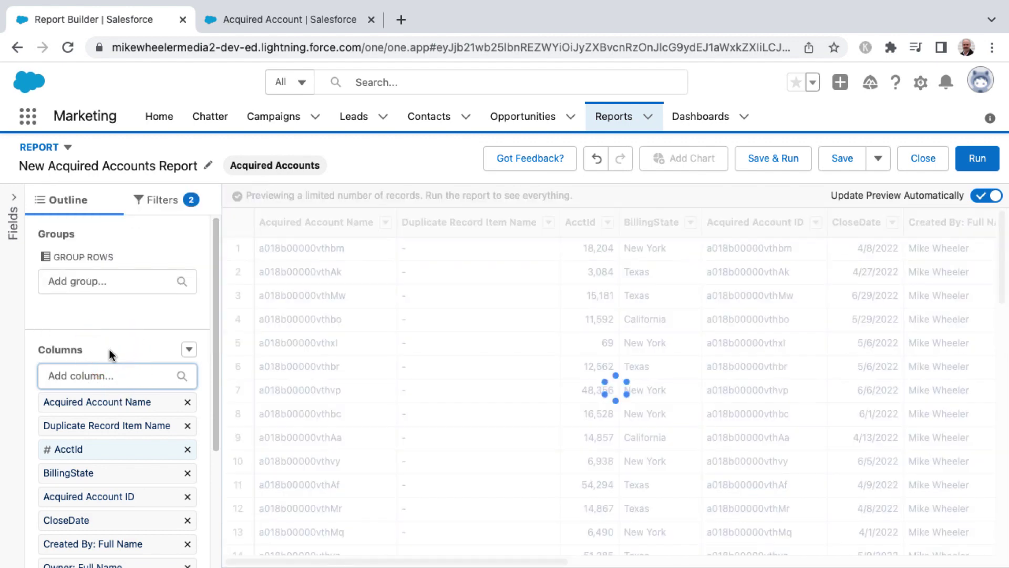
Add Created Date, Division, Last Modified By: Full Name and Last Modified Date columns
left_click(113, 373)
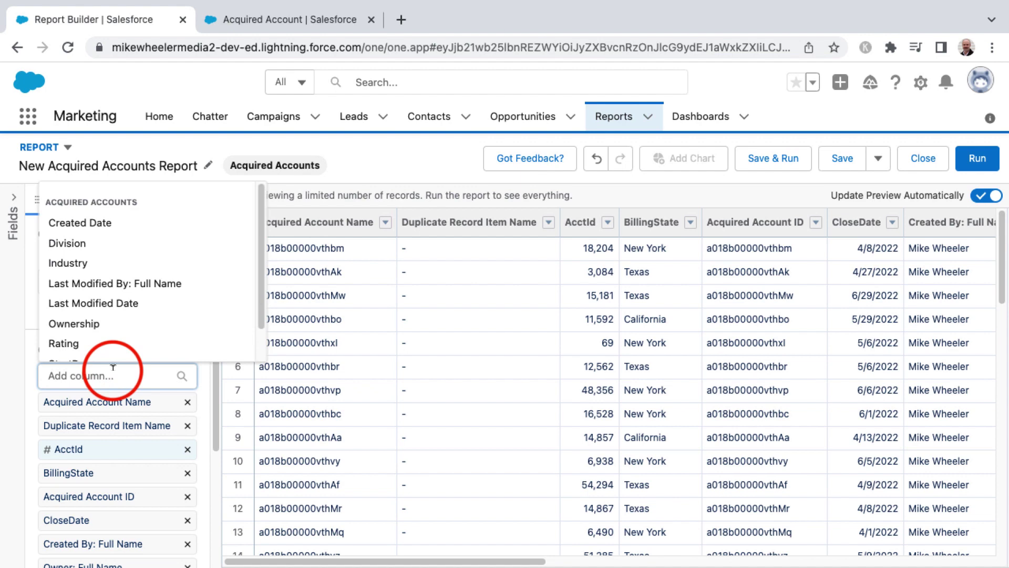
left_click(95, 220)
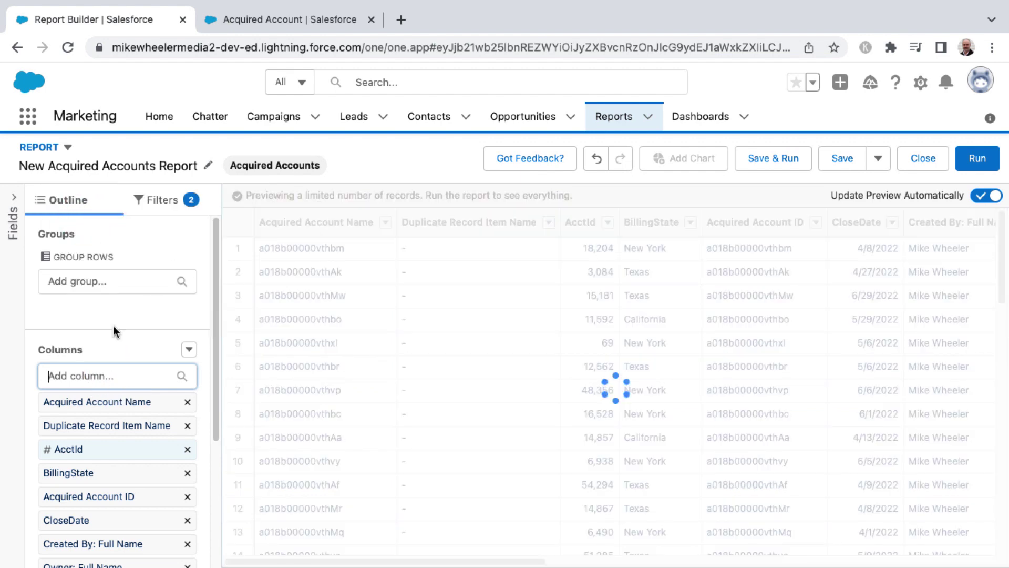
left_click(112, 375)
left_click(97, 226)
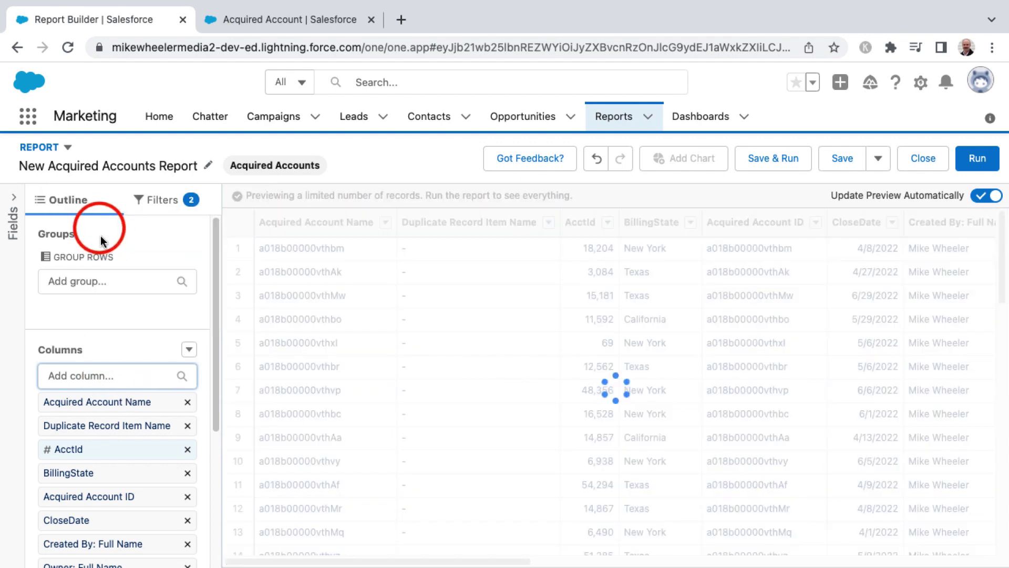
left_click(126, 373)
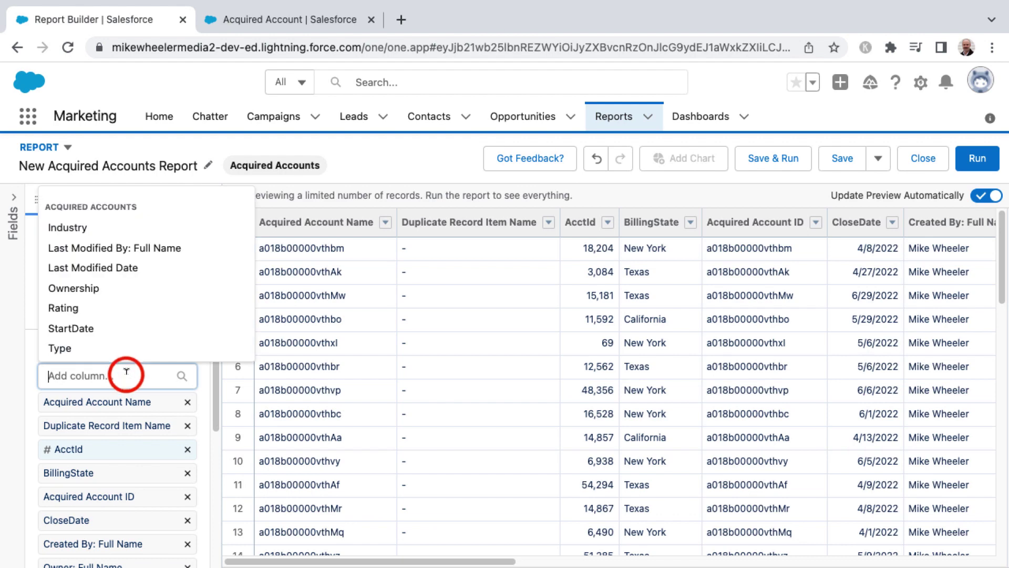
left_click(109, 246)
left_click(132, 368)
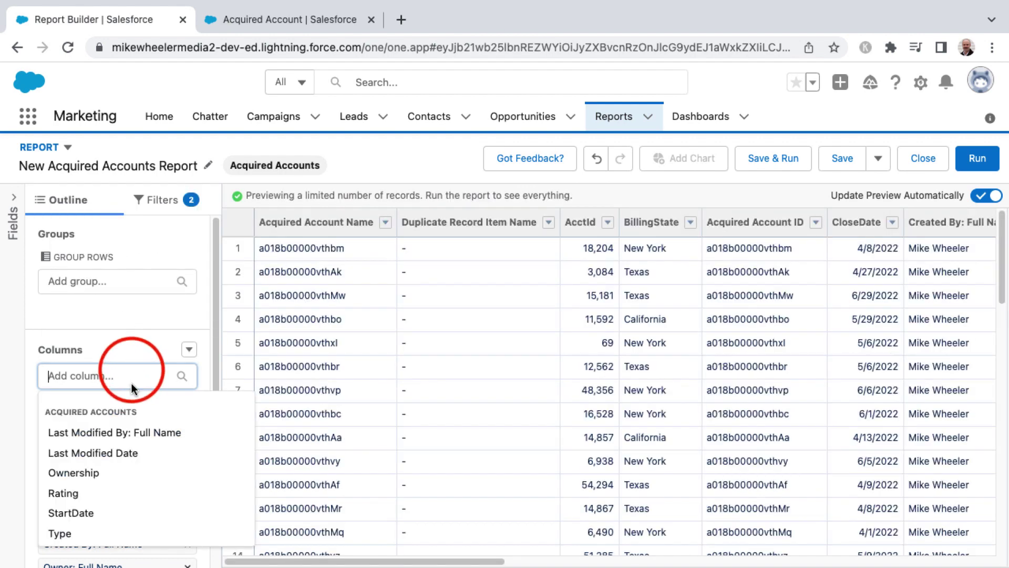
left_click(129, 430)
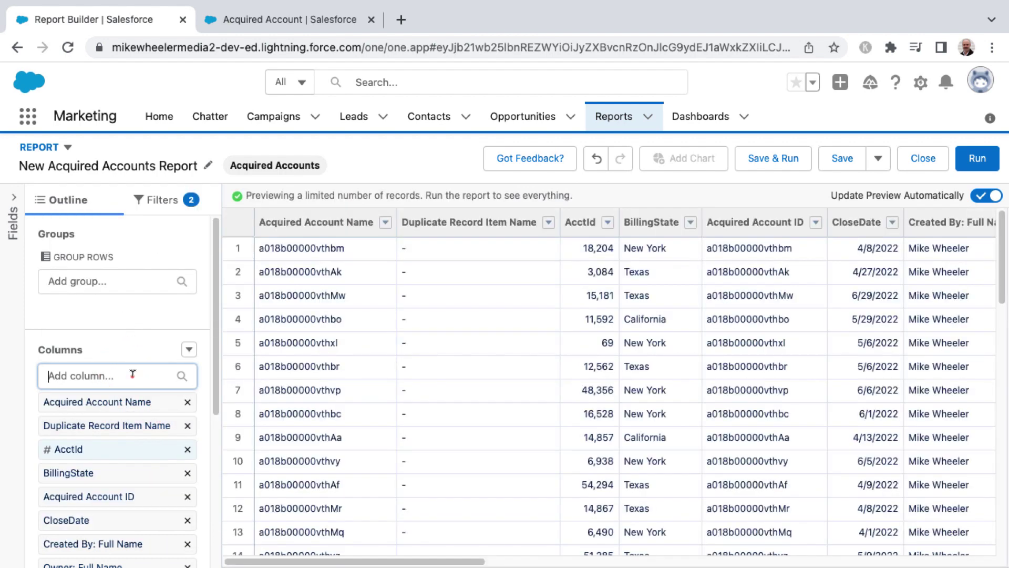
left_click(132, 374)
left_click(135, 434)
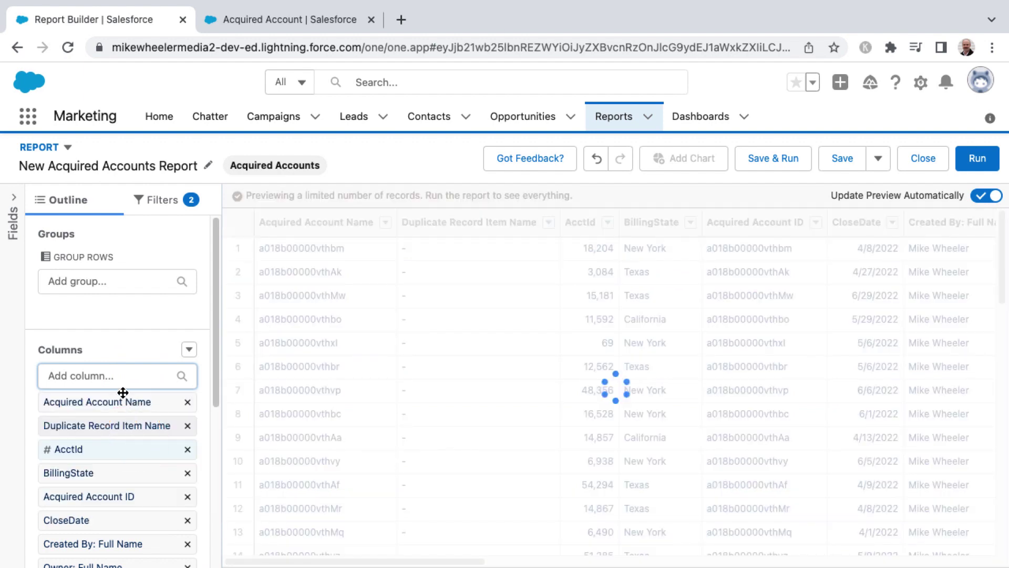
Add Ownership, Rating, StartDate and Type columns, then Save & Run the report
left_click(119, 374)
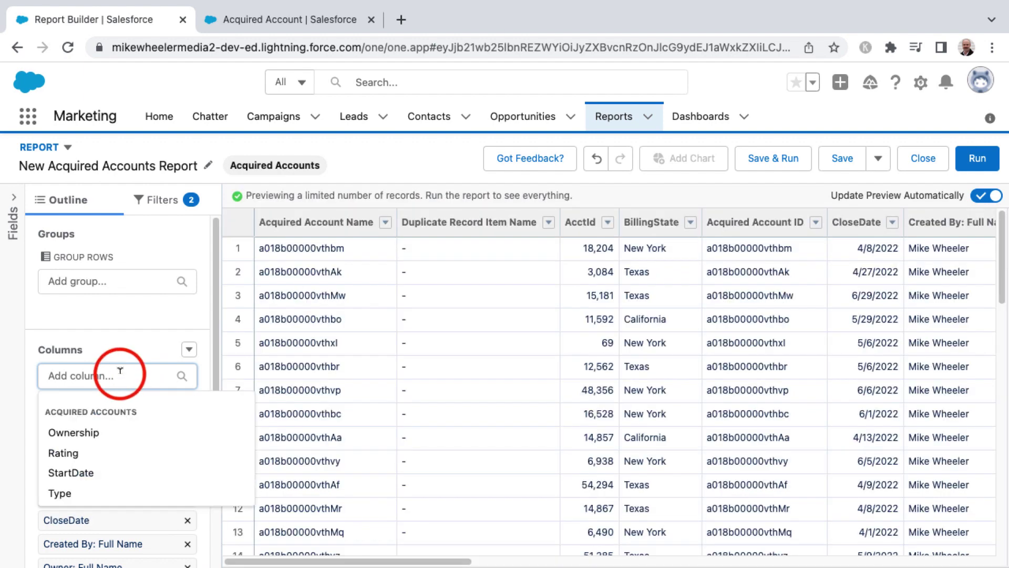
left_click(117, 431)
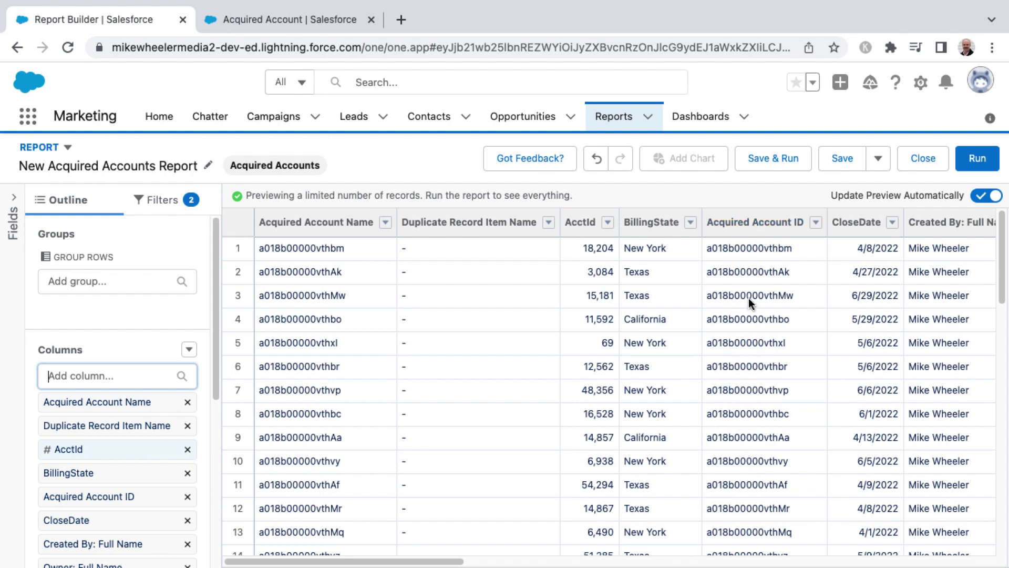
left_click(128, 376)
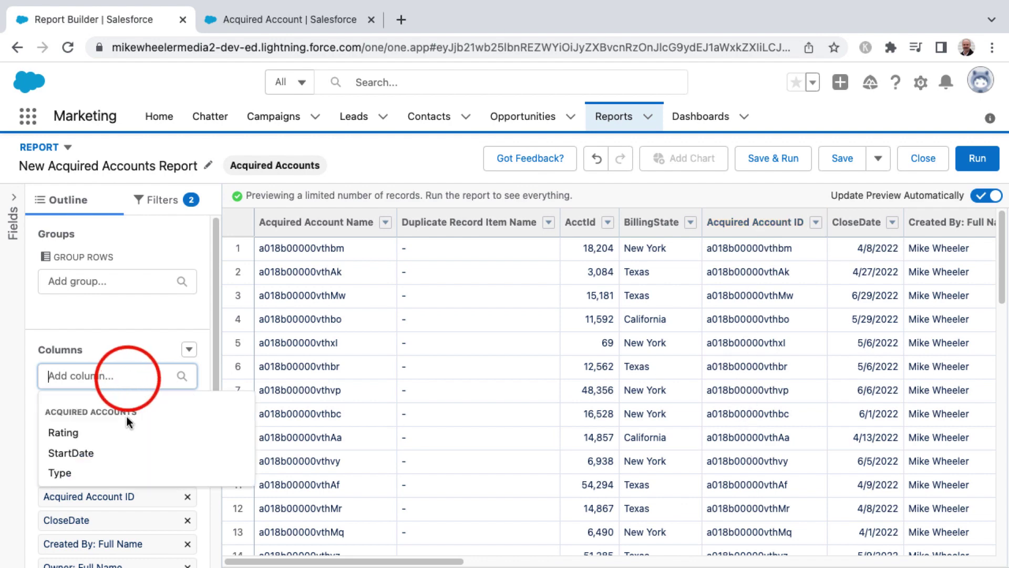
left_click(111, 440)
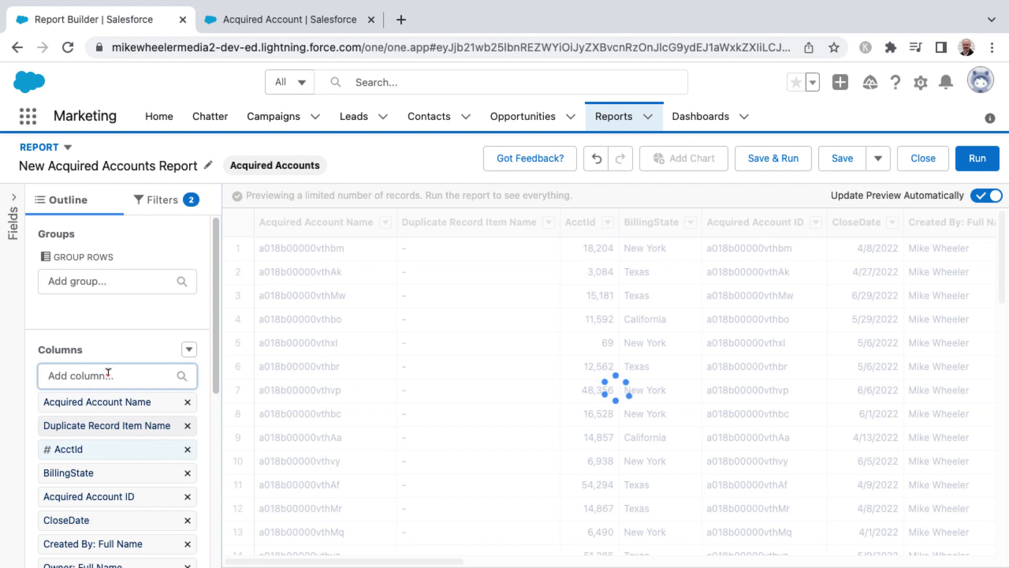
left_click(108, 374)
left_click(106, 440)
left_click(126, 378)
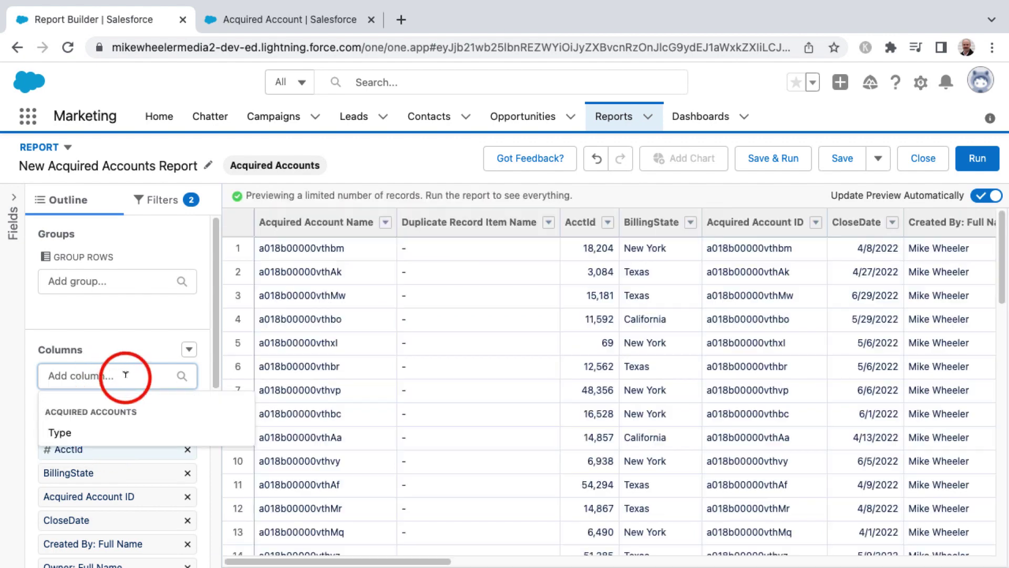
left_click(99, 441)
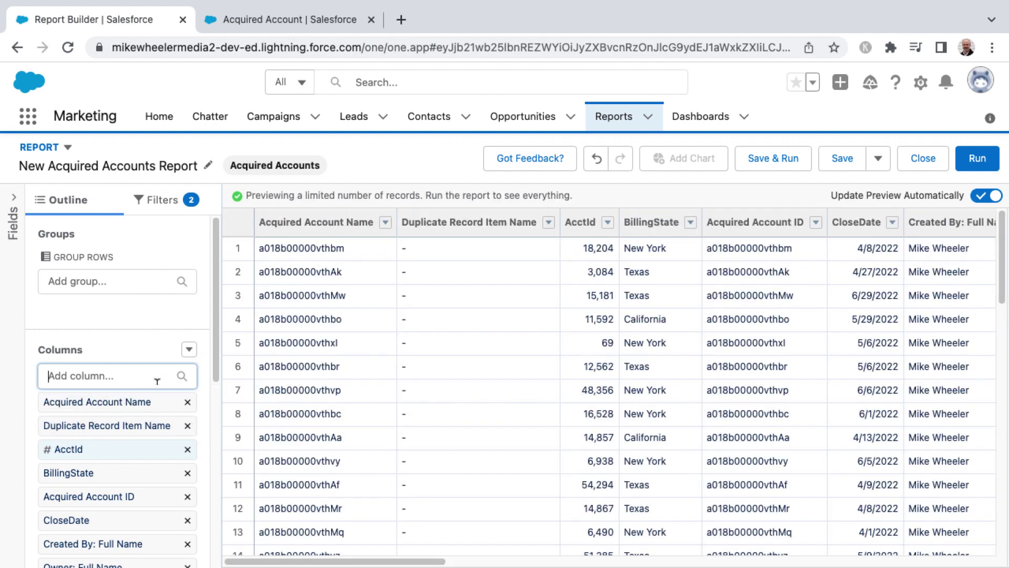
left_click(156, 377)
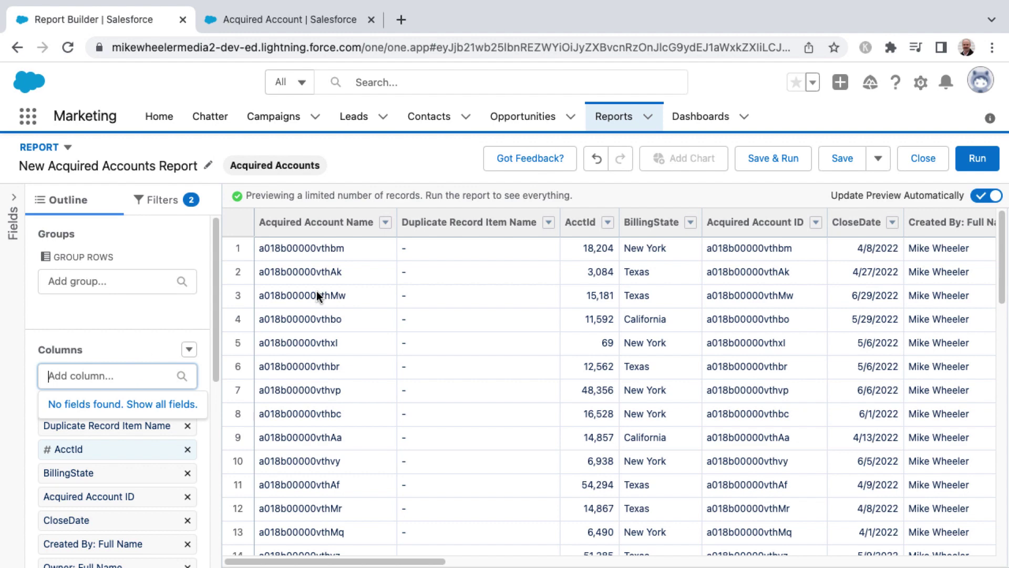
left_click(755, 159)
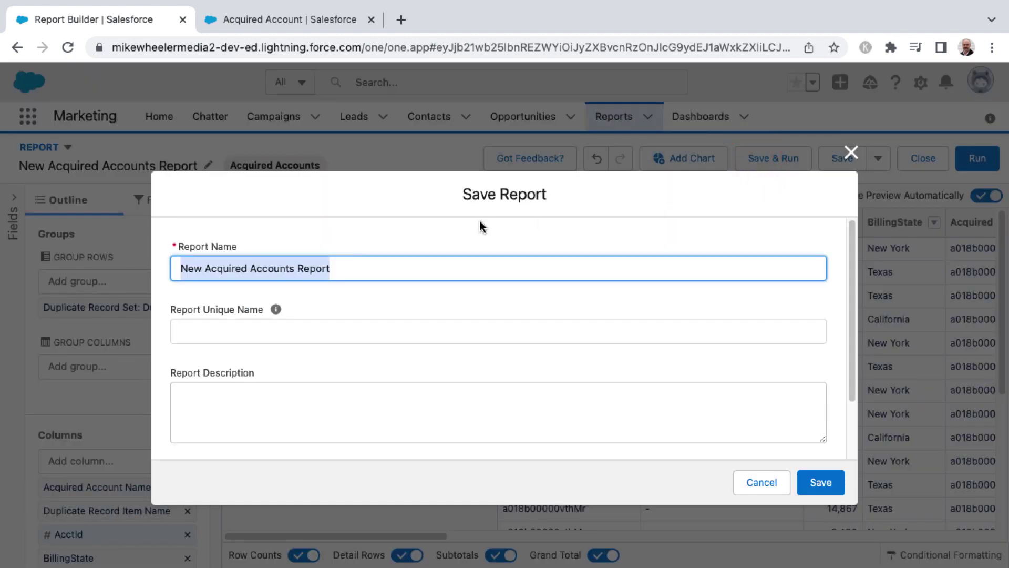
Name the report 'Acquired Accounts Report' in Private Reports and save it
left_click(181, 268)
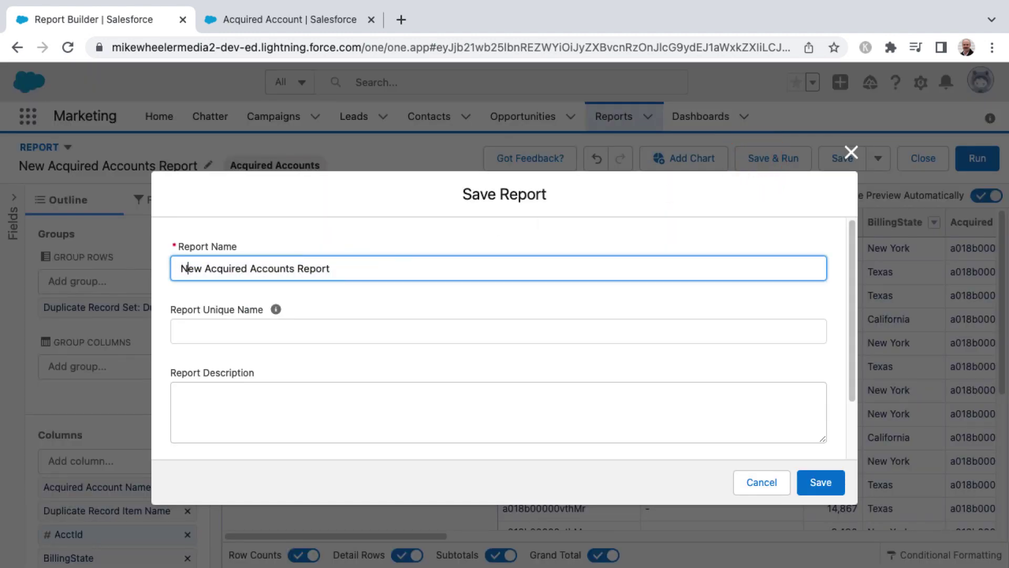
scroll(536, 342, "down", 2)
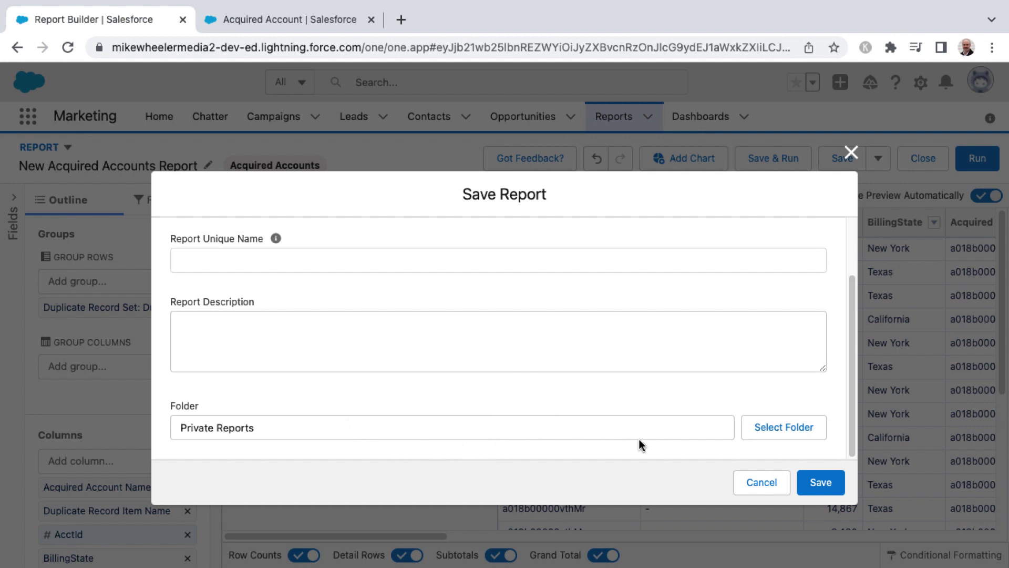
left_click(813, 474)
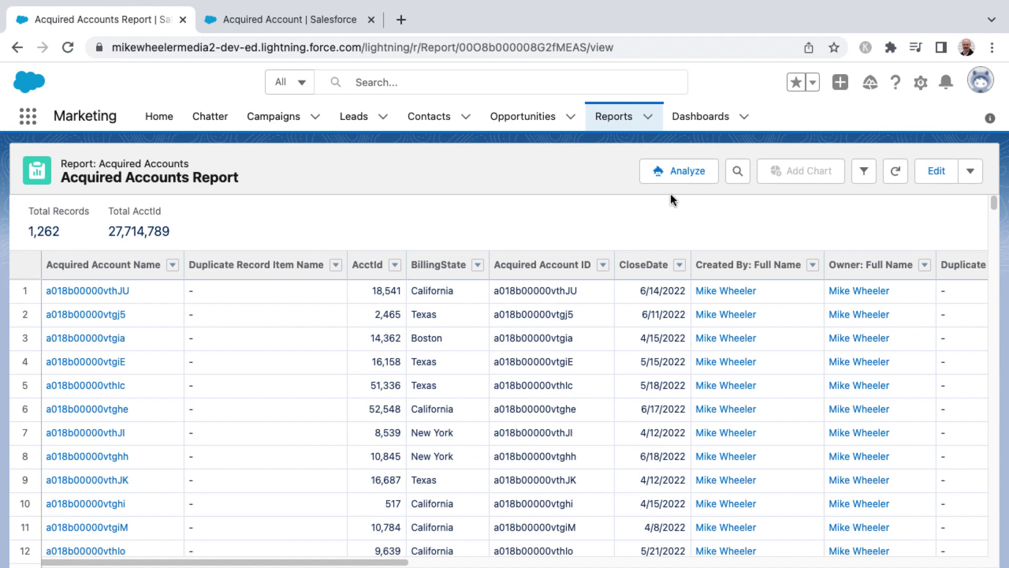
Set the CloseDate filter range to All Time so the report totals 10,000 records
left_click(864, 178)
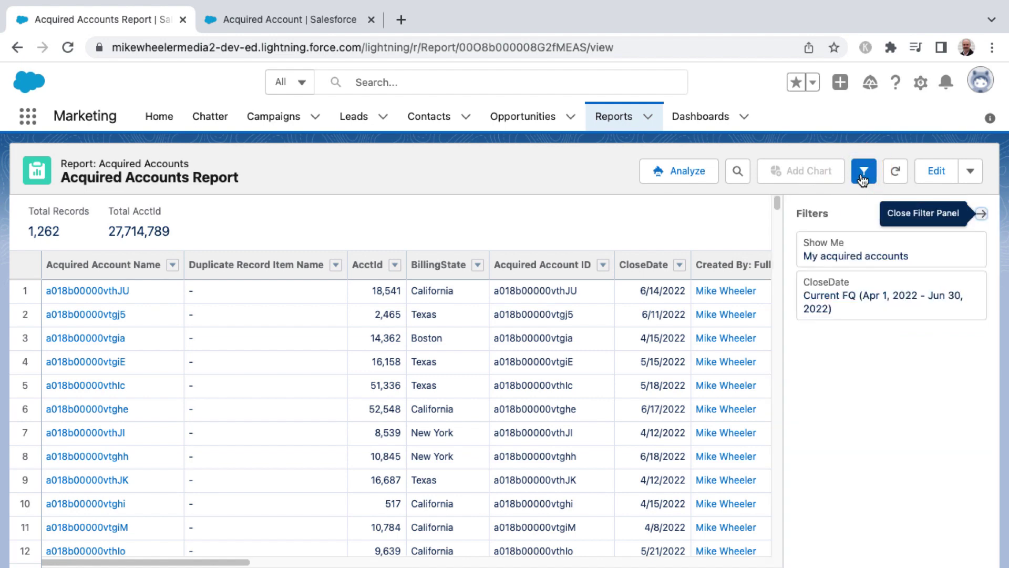
left_click(856, 305)
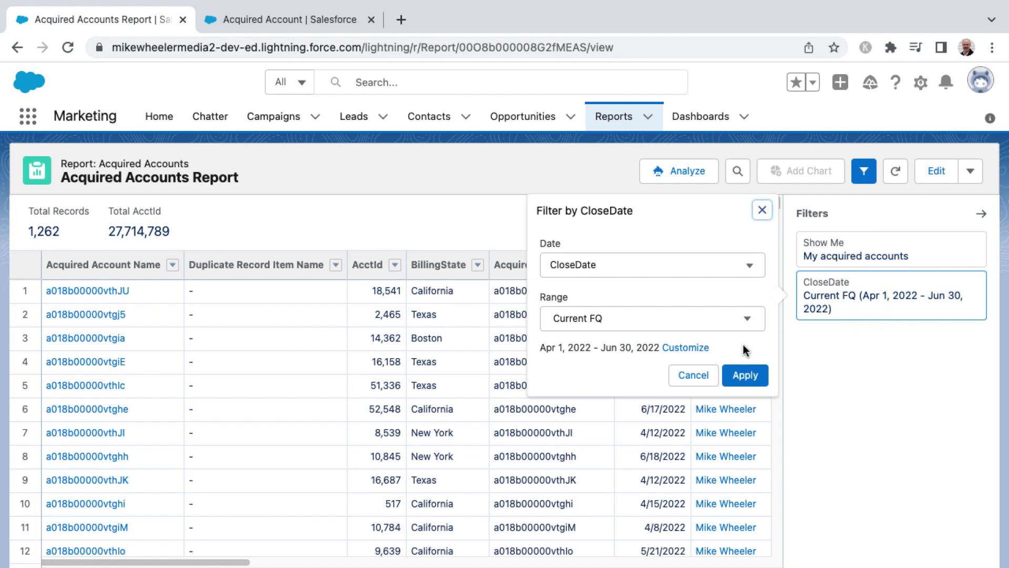
left_click(745, 318)
left_click(658, 350)
left_click(730, 376)
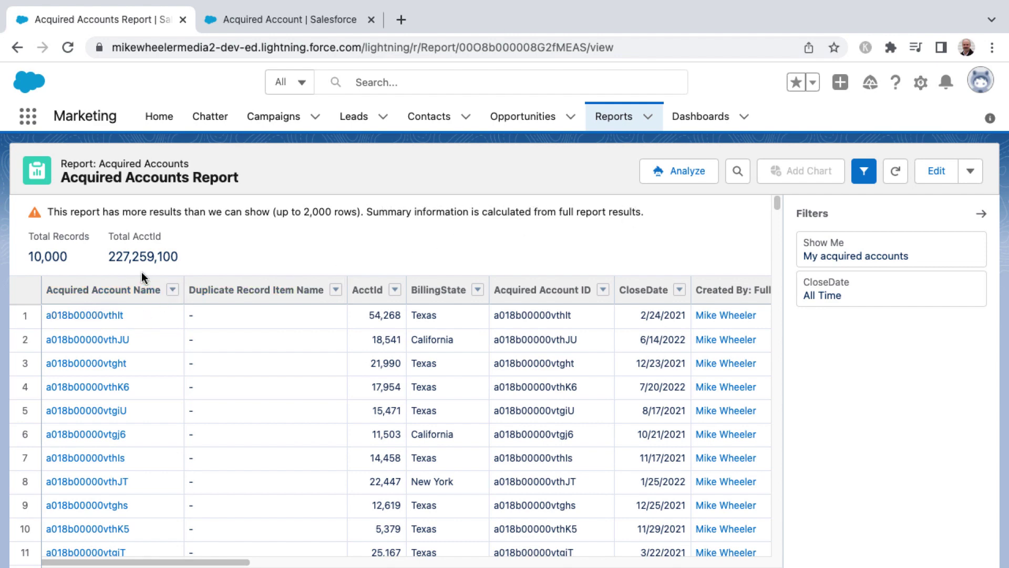
left_click(970, 176)
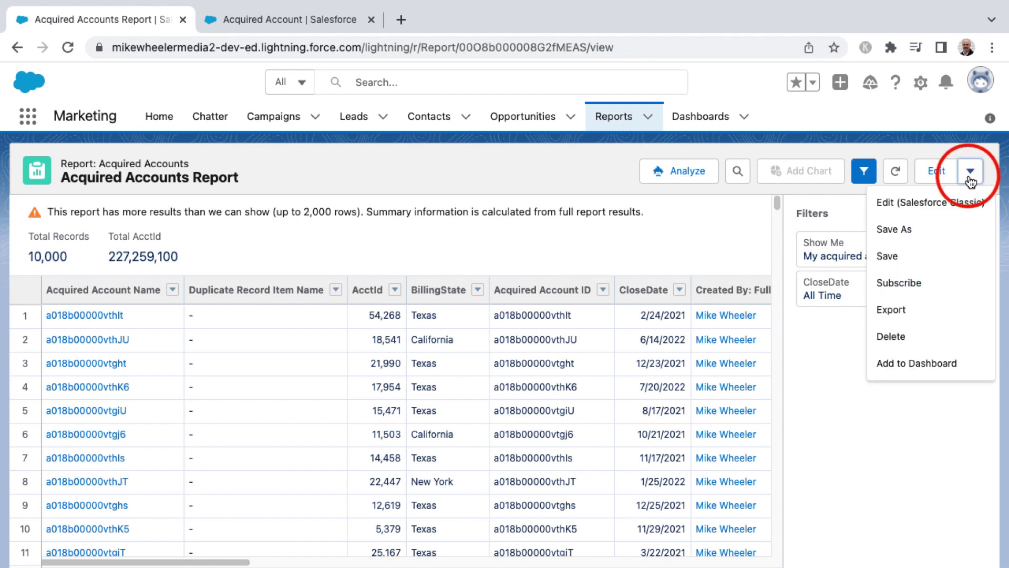
Export the Acquired Accounts Report as a formatted Excel .xlsx file and open it in Excel
left_click(894, 309)
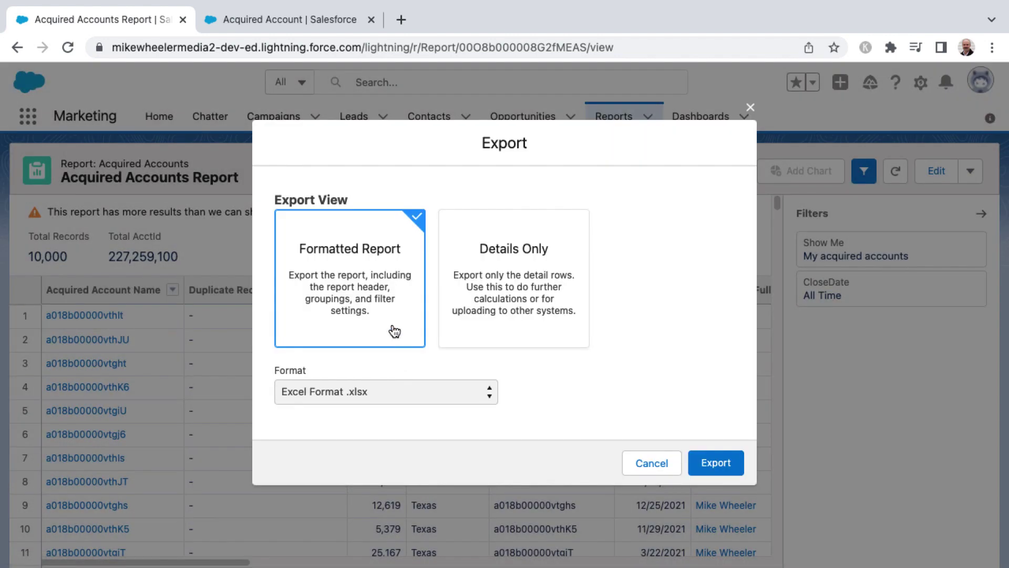
left_click(400, 332)
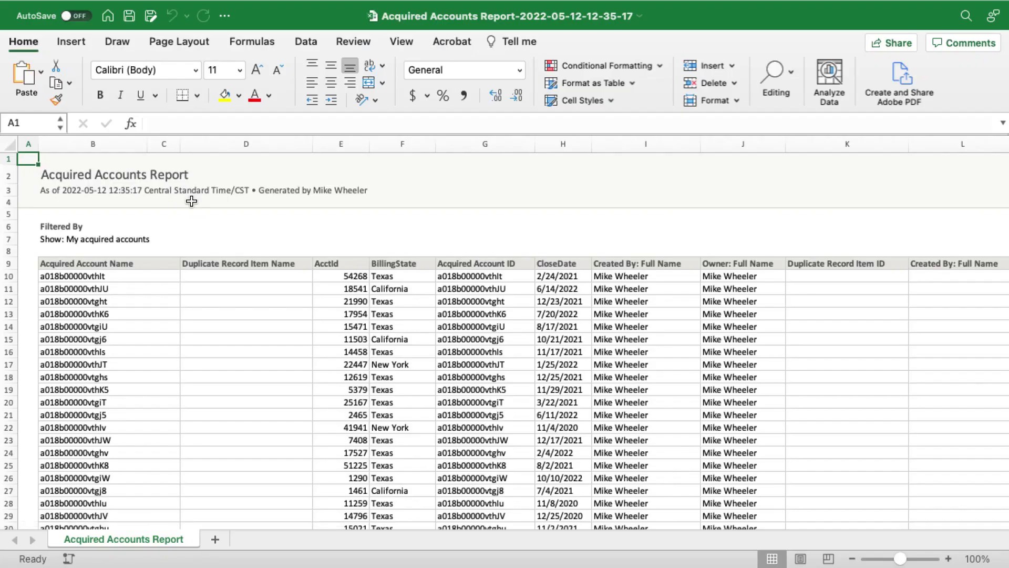
Delete rows 1–8 containing the report title and filter lines
left_click(15, 161)
left_click_drag(14, 160, 28, 245)
right_click(248, 186)
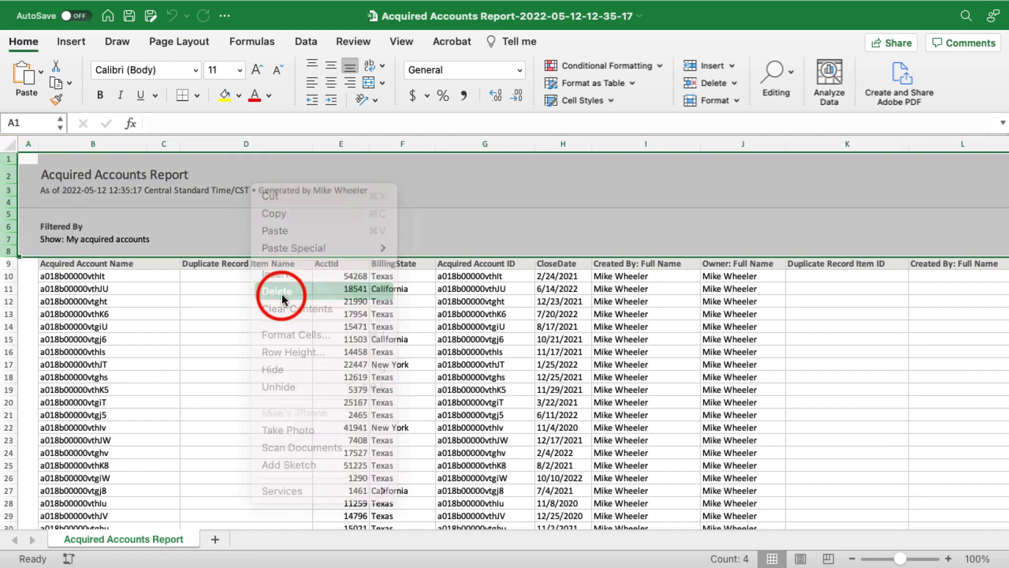
left_click(279, 293)
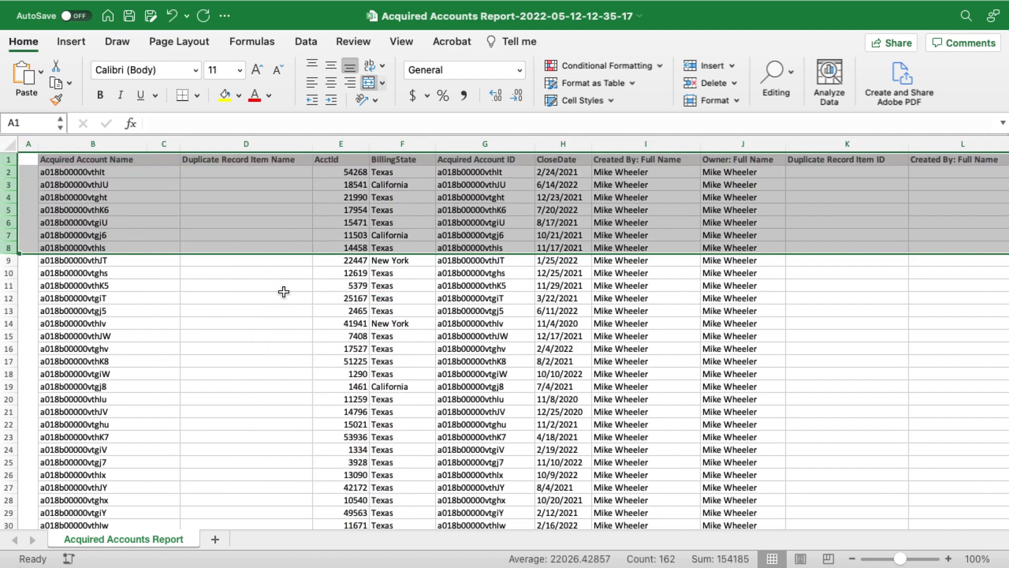
Delete the empty column A so the table headers begin at A1
left_click(84, 159)
right_click(28, 143)
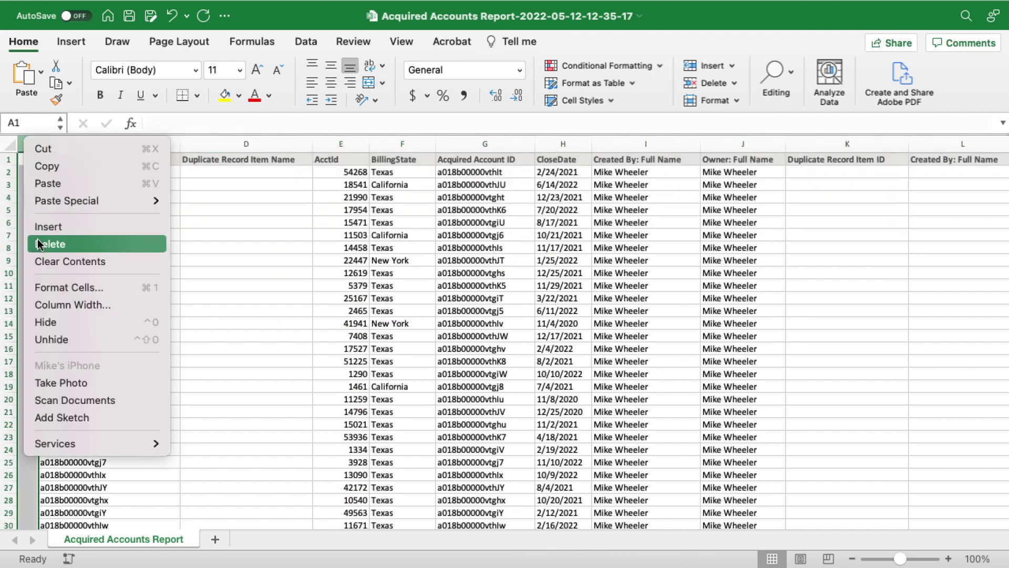
left_click(32, 245)
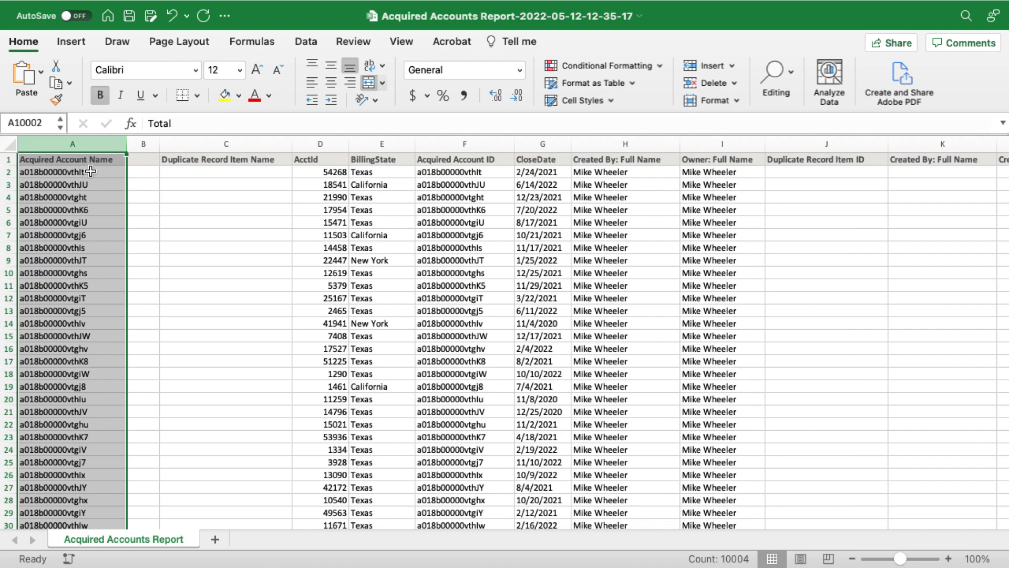
left_click(446, 172)
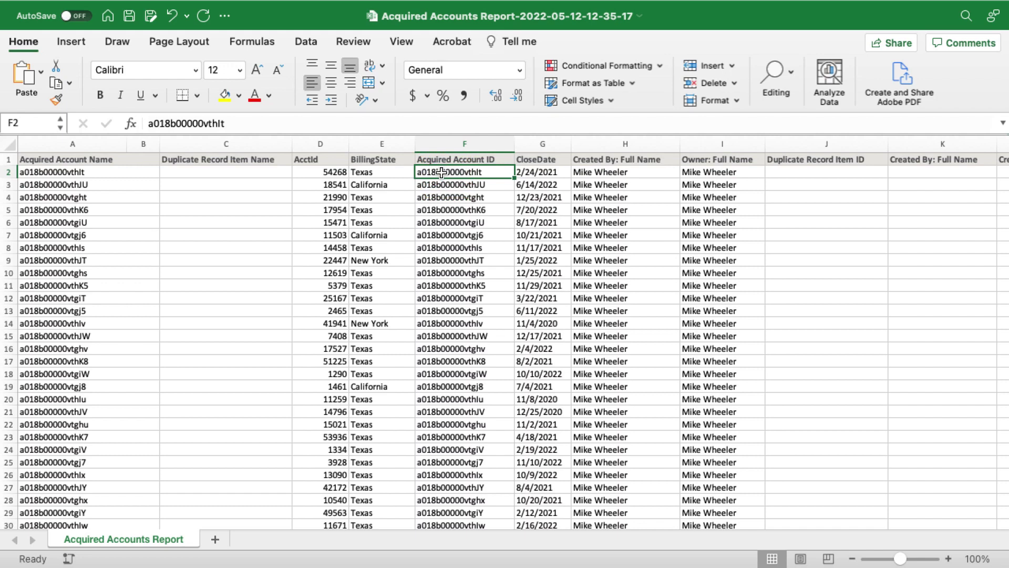
left_click(102, 174)
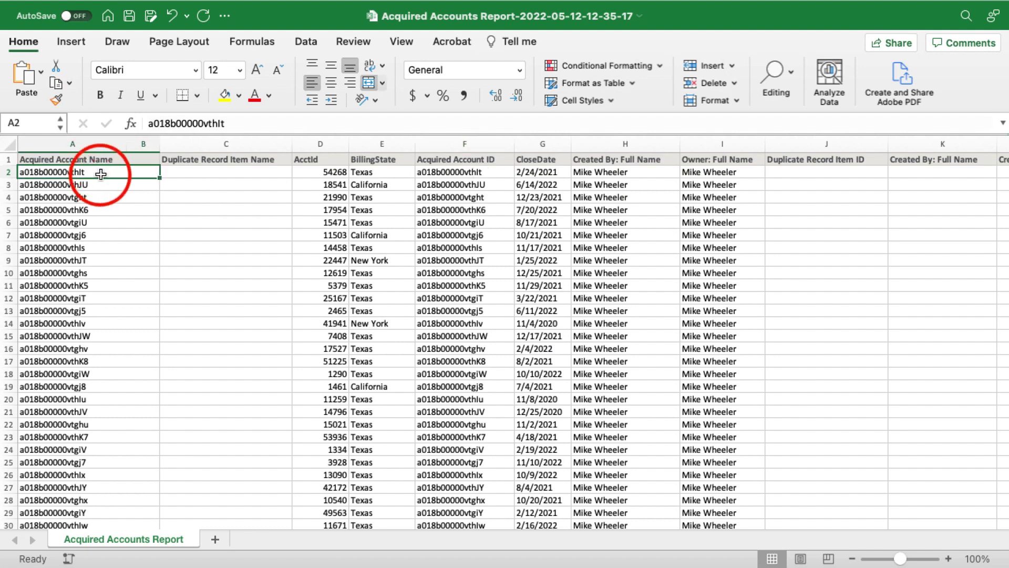
key("ctrl+Right")
key("Right")
key("Right")
key("Right")
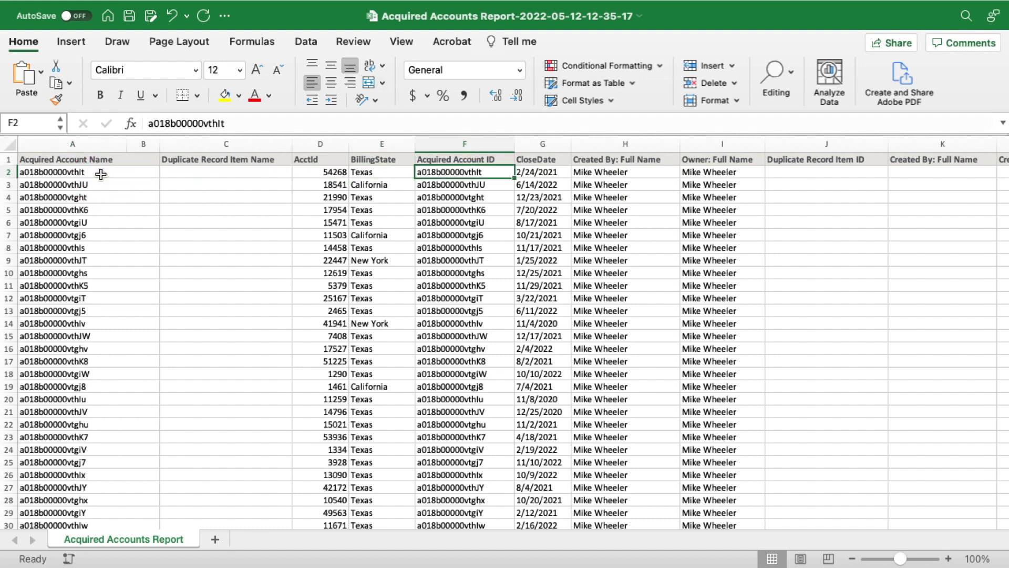
key("Right")
key("Right")
key("Right")
key("Right")
key("Right")
key("Right")
key("Right")
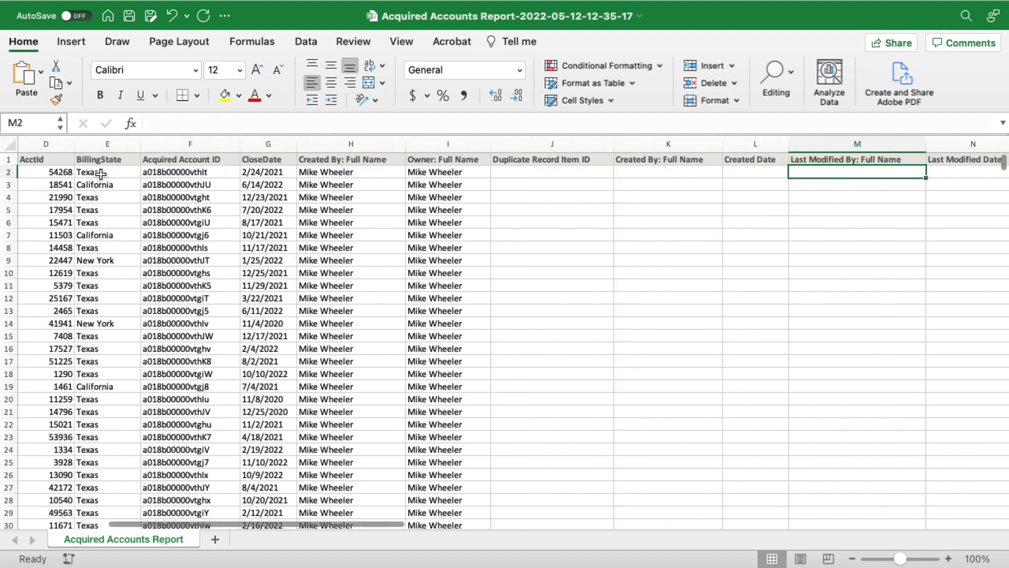
key("Right")
key("Right")
key("Right")
key("Right")
key("Right")
key("Right")
key("Right")
key("Right")
key("Right")
key("Right")
key("Right")
key("Right")
key("Right")
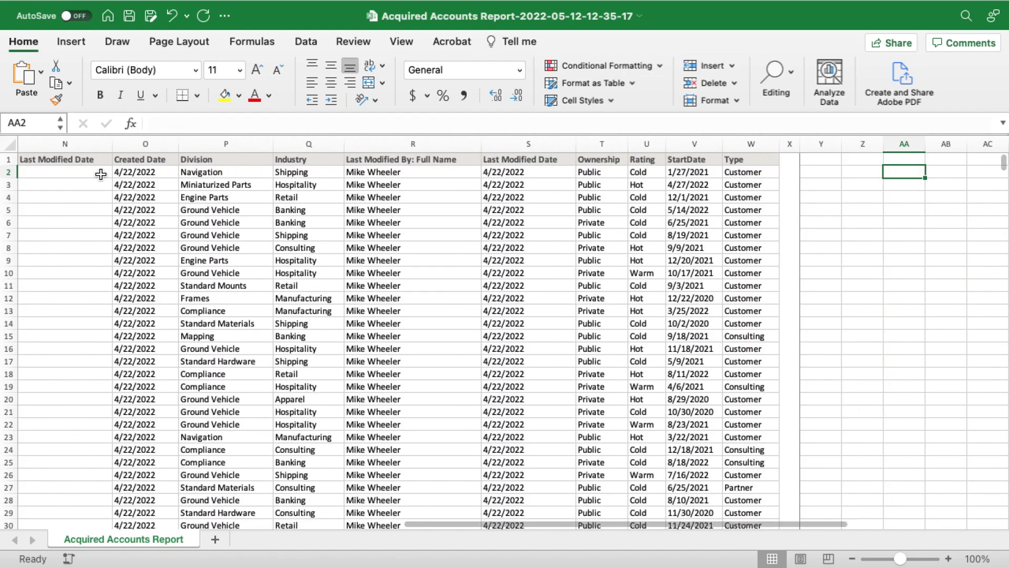
key("Right")
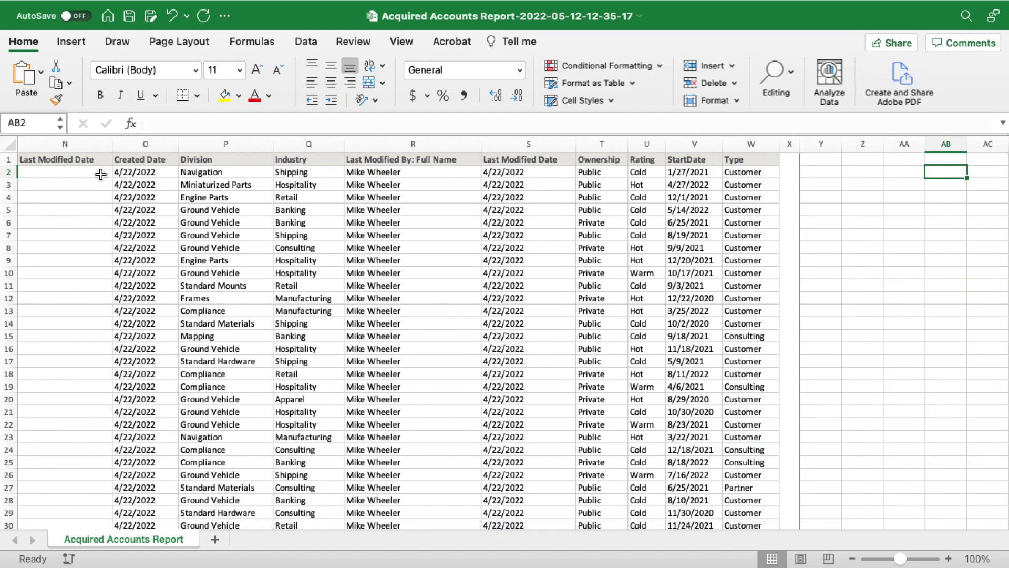
key("Left")
key("Left")
key("Left")
key("Left")
key("Left")
key("Left")
key("Left")
key("Left")
key("Left")
key("Left")
key("Left")
key("Left")
key("Left")
key("Left")
key("Left")
key("Left")
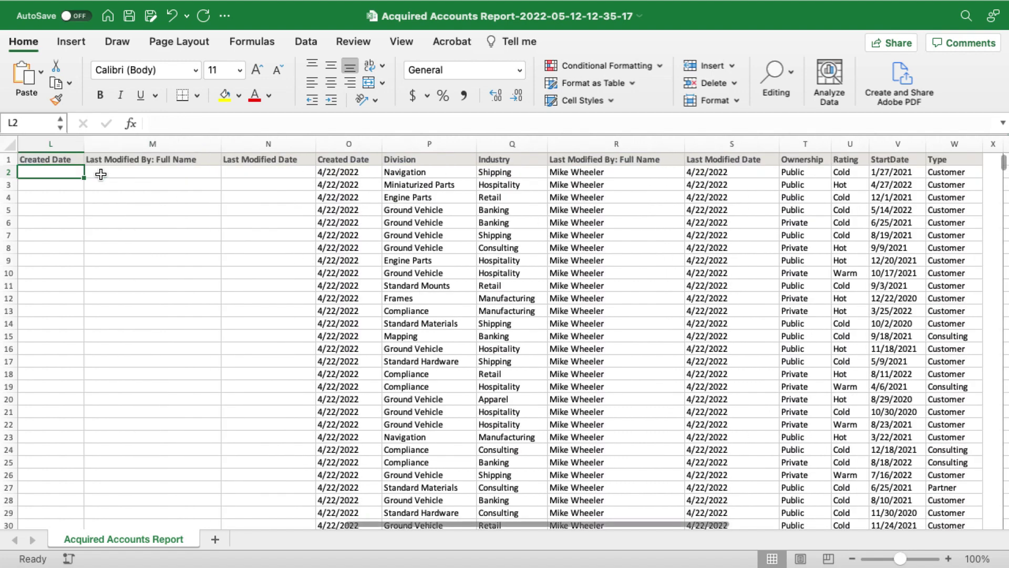
key("Left")
key("Left")
key("Left")
key("Left")
key("Left")
key("Left")
key("Left")
key("Left")
key("Left")
key("Left")
key("Left")
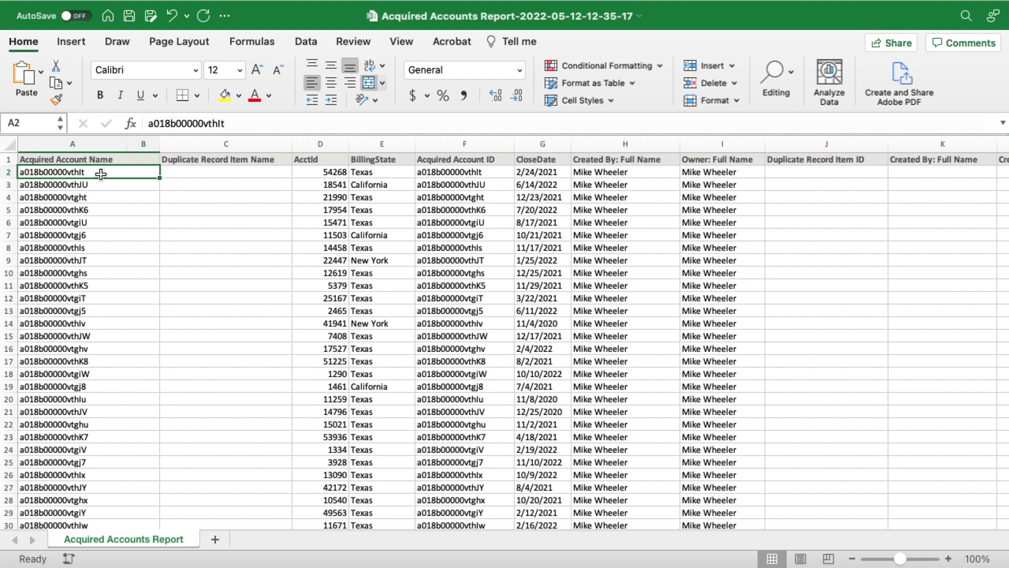
key("Right")
key("Right")
key("Right")
key("Right")
key("Right")
key("Right")
key("Right")
key("Right")
key("Right")
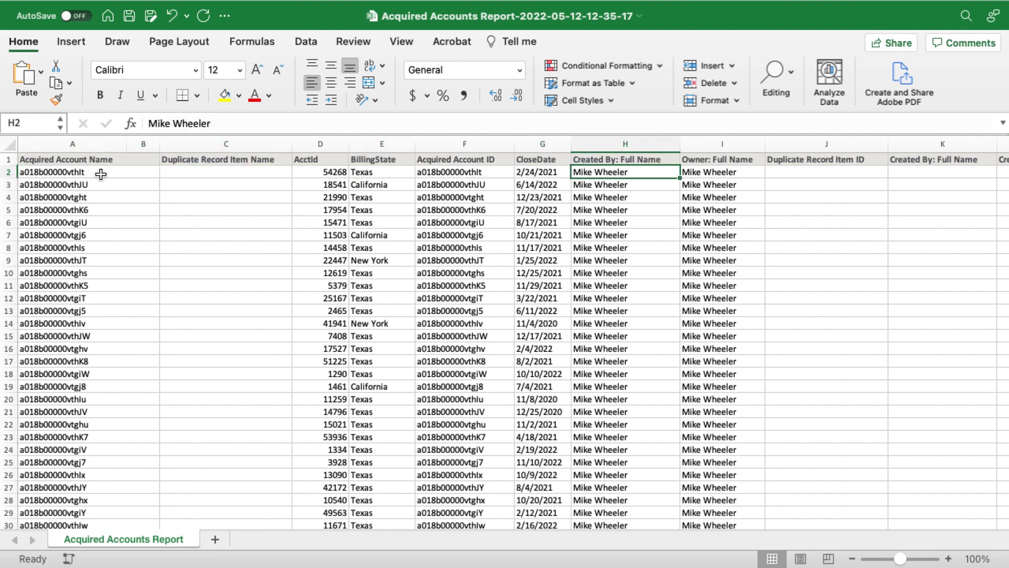
key("Right")
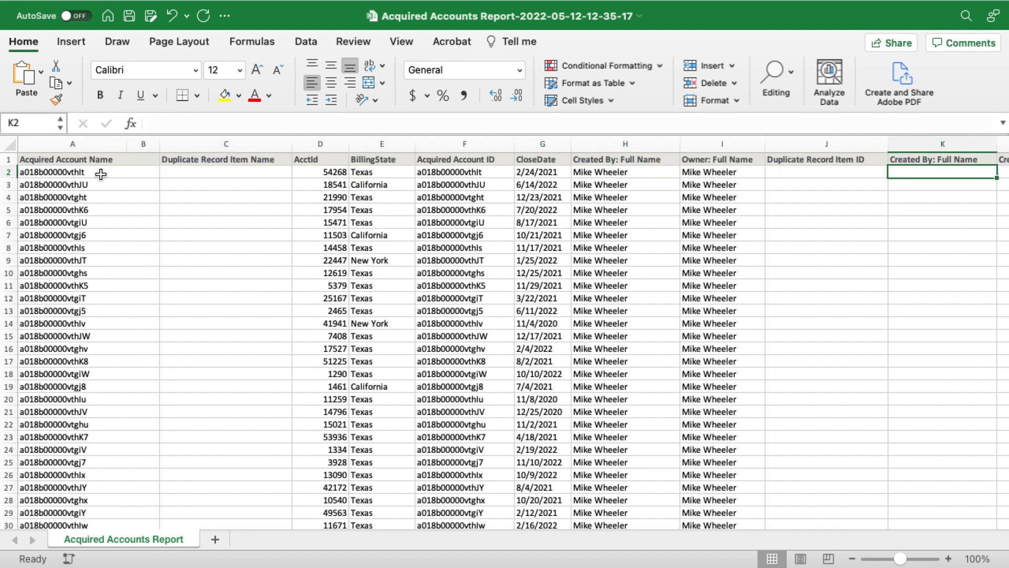
key("Left")
key("Left")
key("Left")
key("Left")
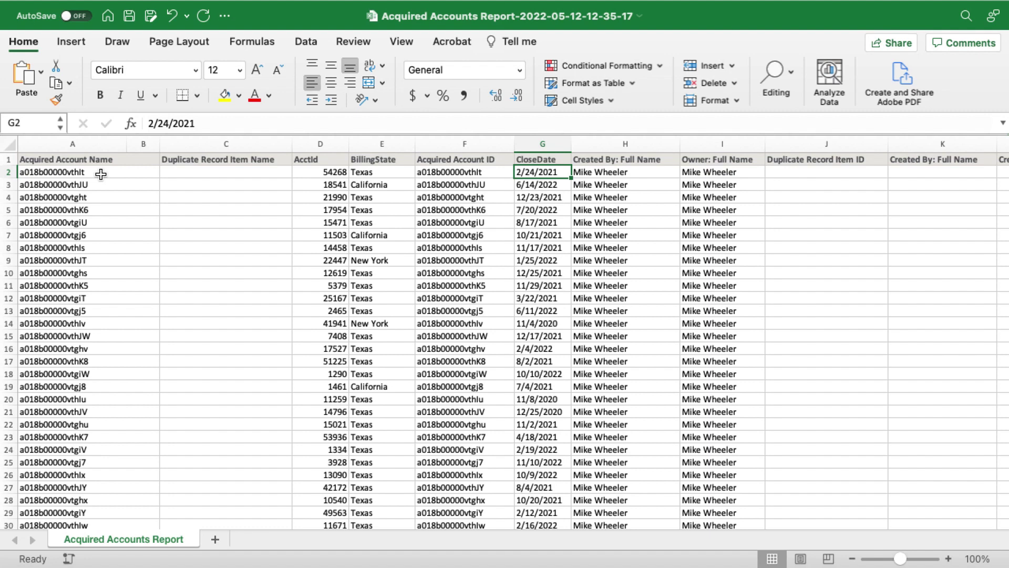
key("Down")
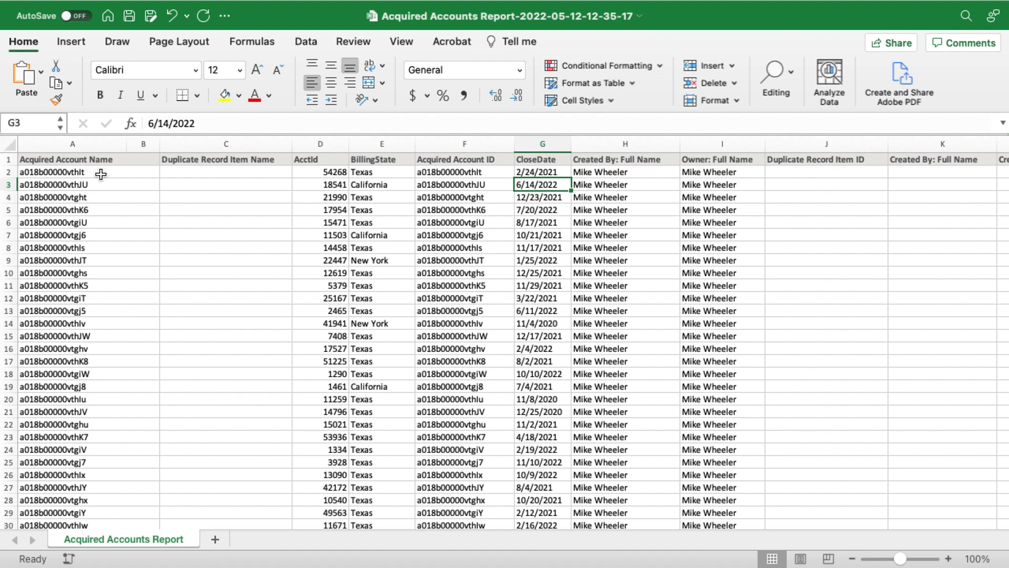
key("Down")
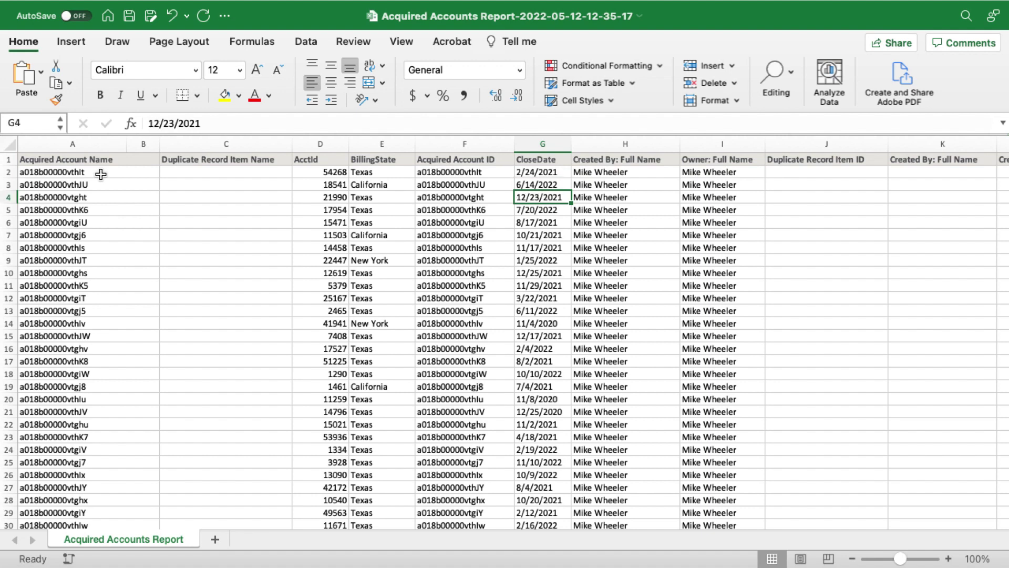
key("Up")
key("Up")
key("Right")
key("Right")
key("Right")
key("Right")
key("Right")
key("Right")
key("Right")
key("Right")
key("Right")
key("Right")
key("Right")
key("Right")
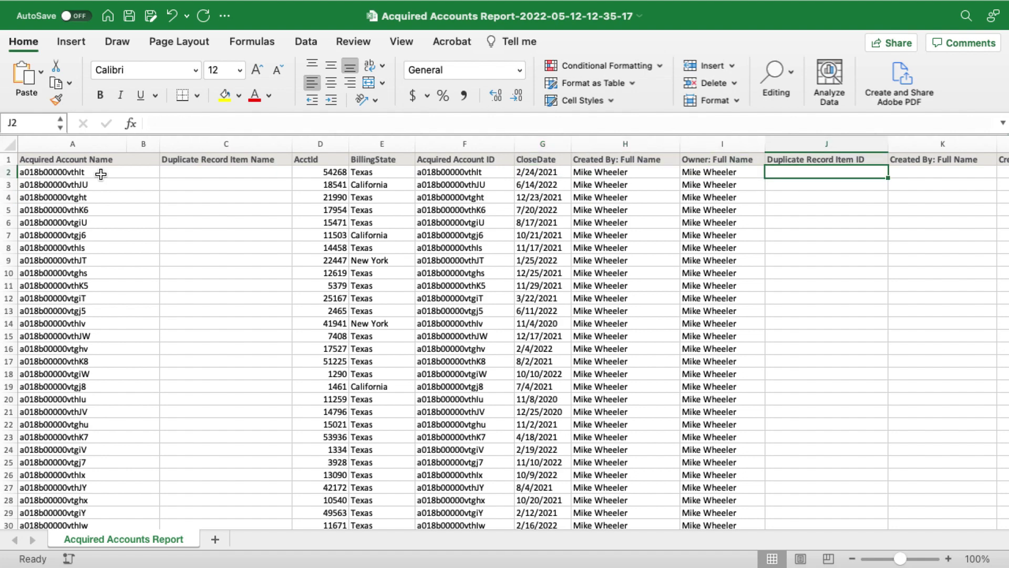
key("Right")
key("Right")
key("Right")
key("Right")
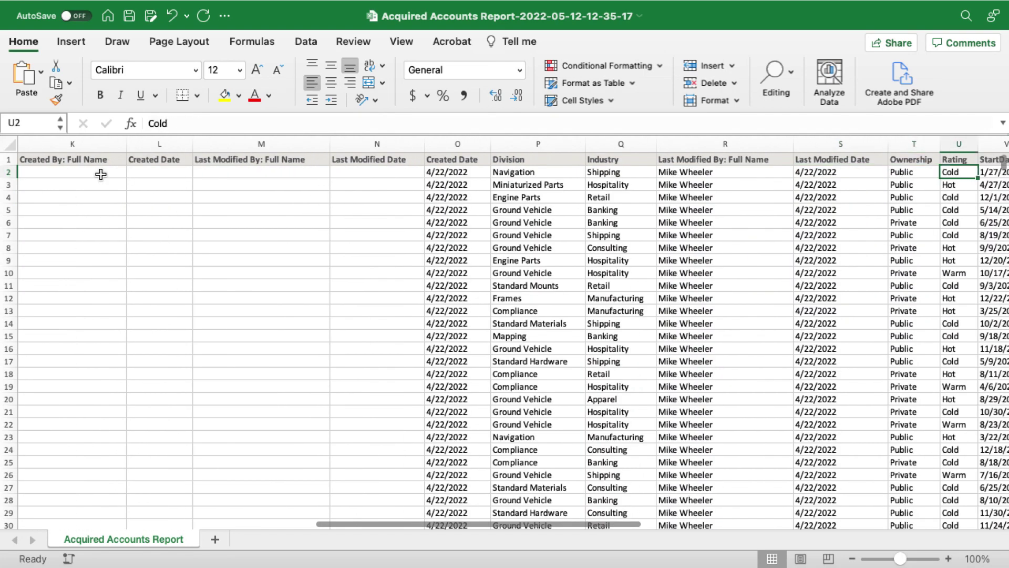
key("Left")
key("Left")
key("Left")
key("Left")
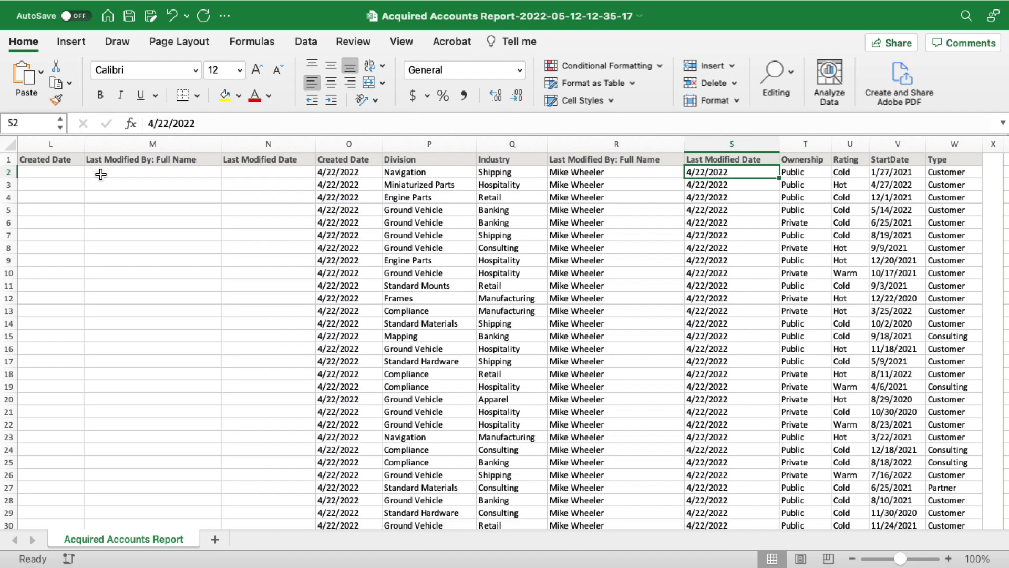
key("Right")
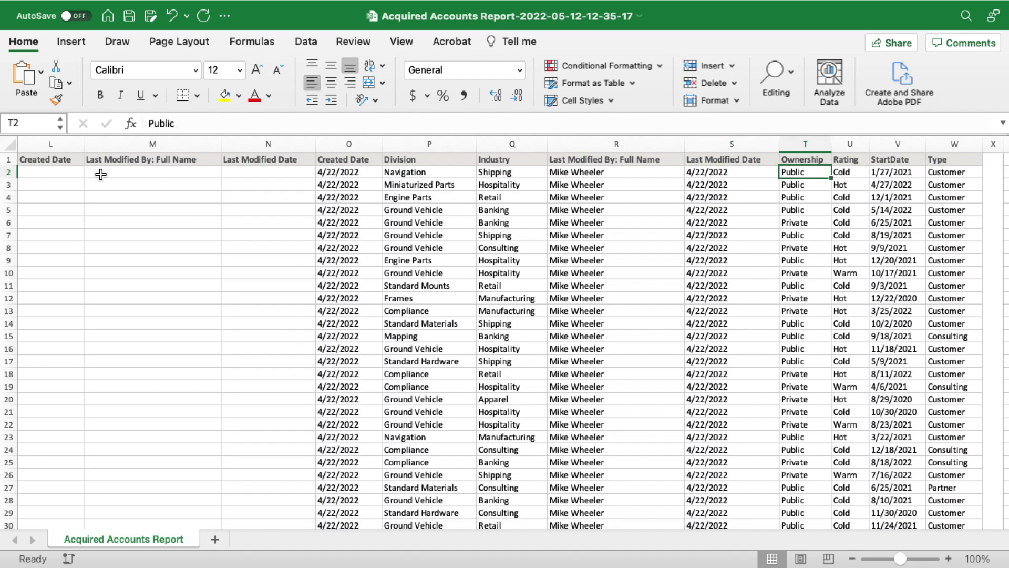
key("Left")
key("Left")
key("Left")
key("Left")
key("Left")
key("Left")
key("Left")
key("Left")
key("Left")
key("Left")
key("Left")
key("Left")
key("Left")
key("Left")
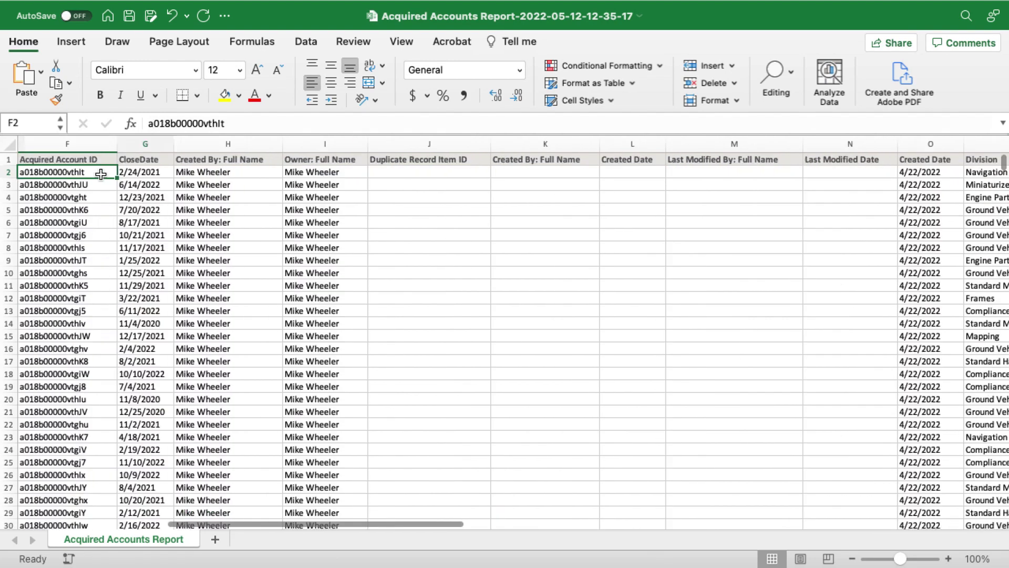
key("Left")
key("Left")
key("Left")
key("Left")
key("Left")
key("Right")
key("Right")
key("Right")
key("Right")
key("Right")
key("Right")
key("Right")
key("Right")
key("Right")
key("Right")
key("Right")
key("Right")
key("Right")
key("Right")
key("Right")
key("Right")
key("Right")
key("Right")
key("Right")
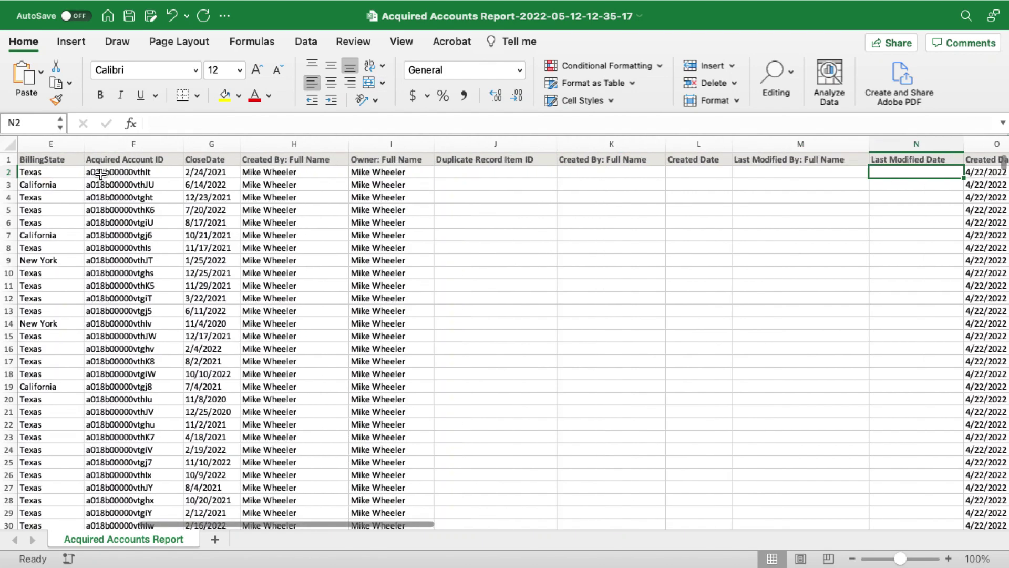
key("Right")
key("Right")
key("Right")
key("Right")
key("Right")
key("Right")
key("Right")
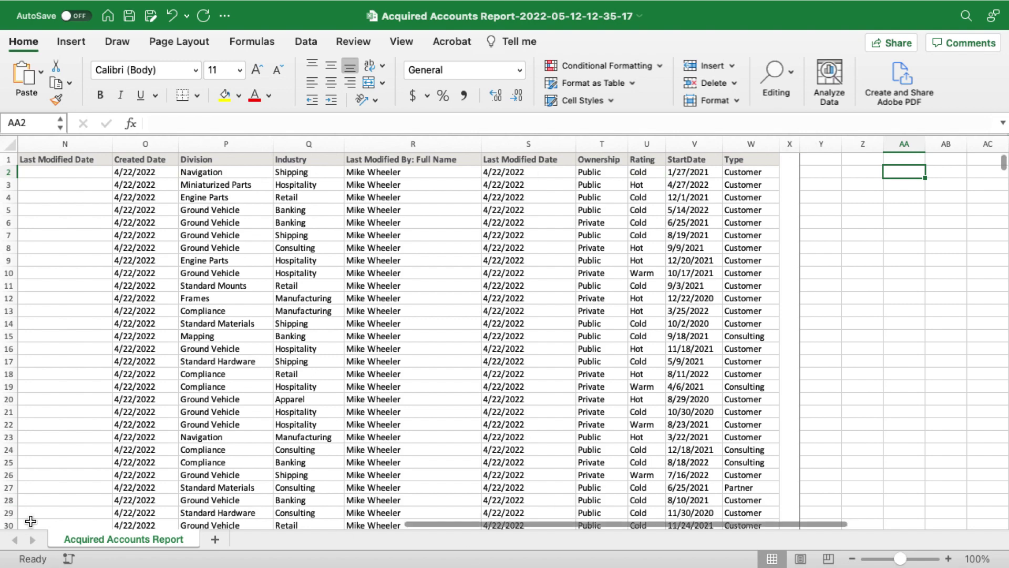
key("Left")
key("Left")
key("Left")
key("Left")
key("Left")
key("Left")
key("Left")
key("Left")
key("Left")
key("Left")
key("Left")
key("Left")
key("Left")
key("Left")
key("Left")
key("Left")
key("Left")
key("Left")
key("Left")
key("Left")
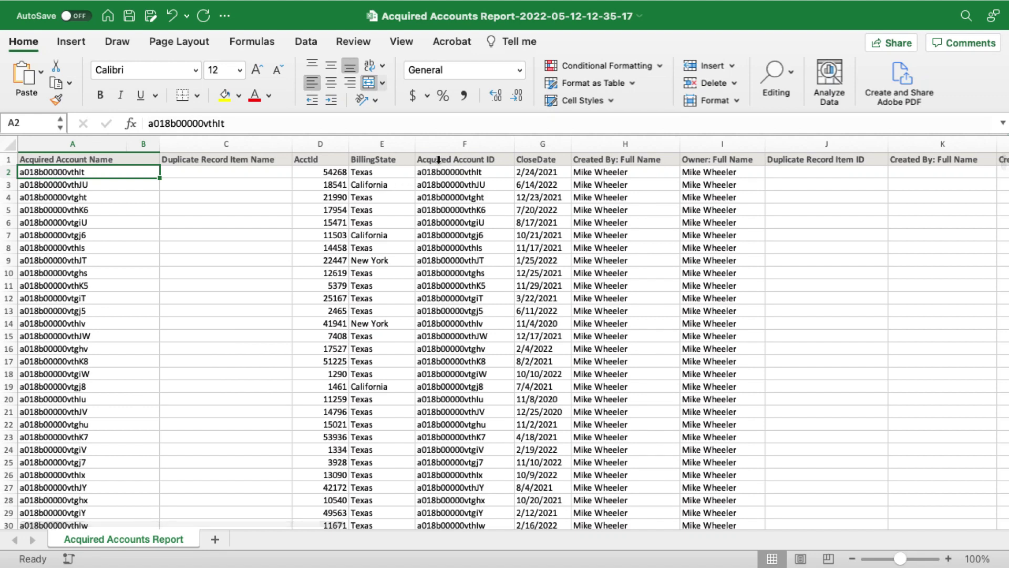
Copy column F's Acquired Account IDs into A1 of a new workbook, then return to the Salesforce report
left_click(455, 143)
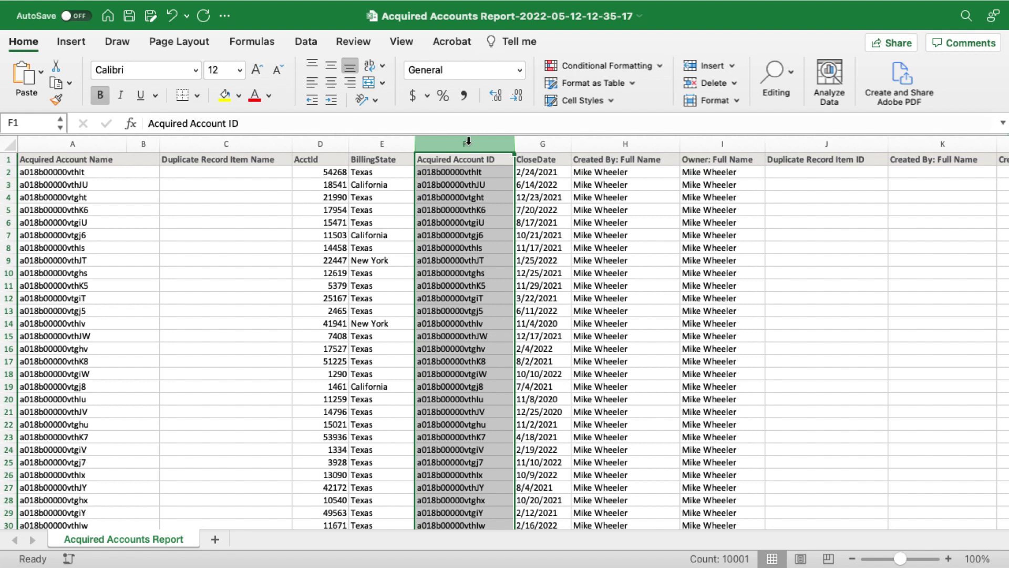
key("super+c")
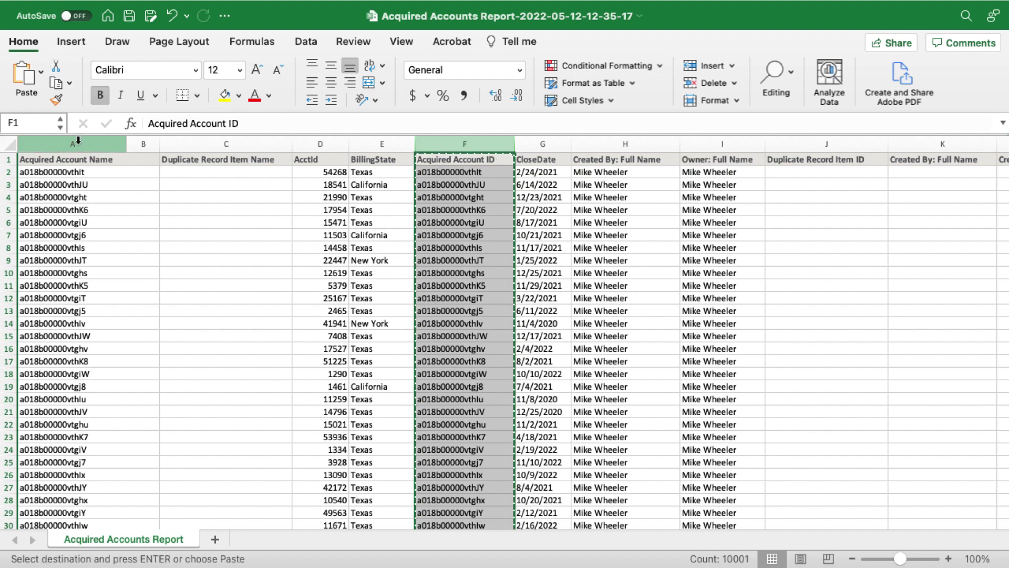
key("super+n")
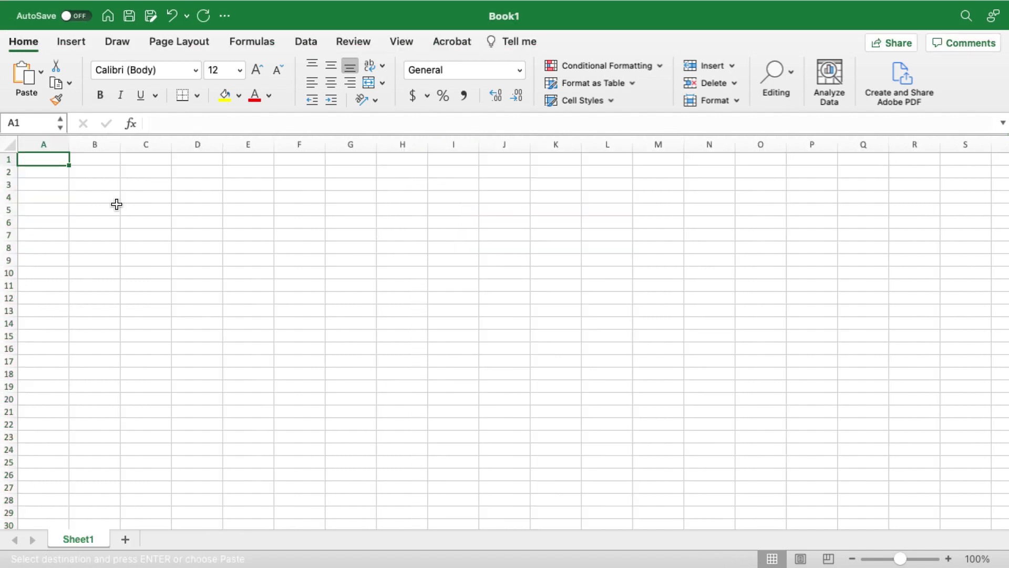
key("super+v")
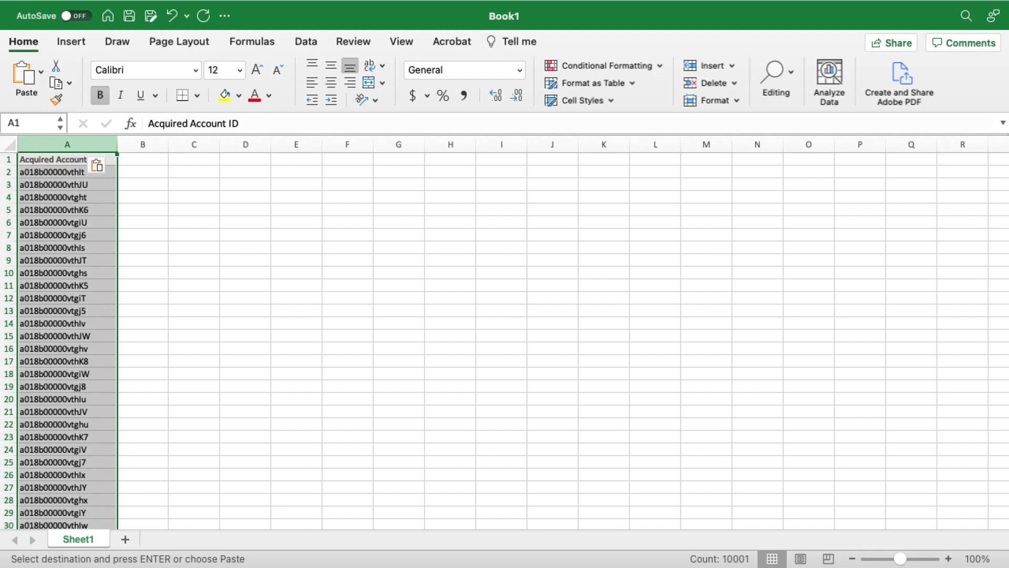
key("super+Tab")
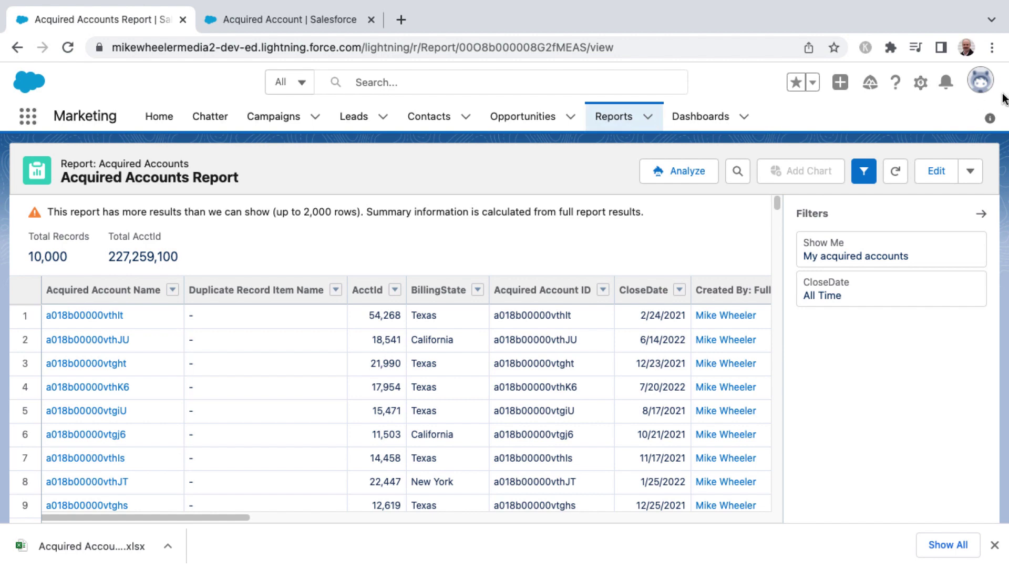
Launch the Developer Console from the Setup gear and show its Query Editor
left_click(923, 86)
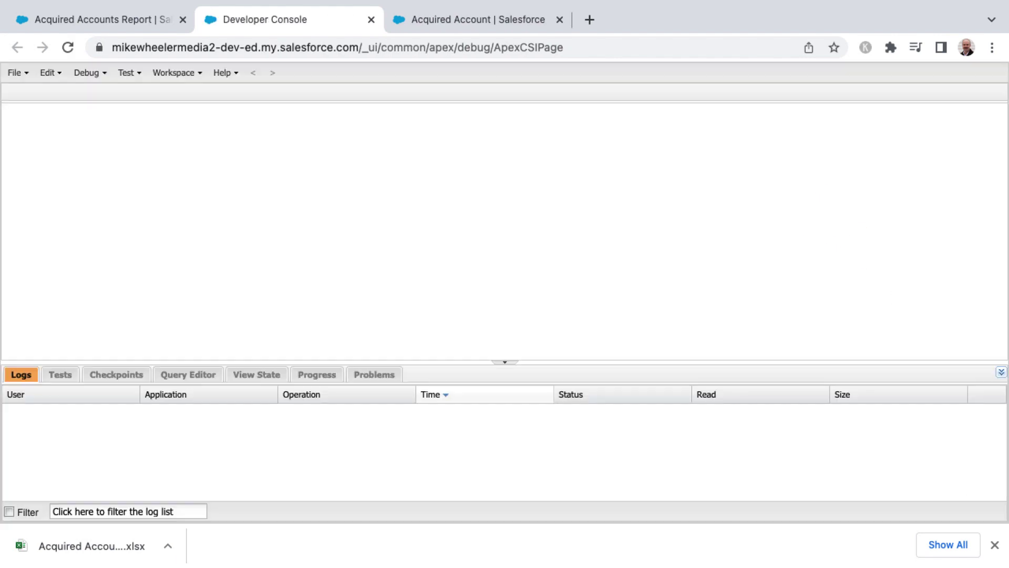
left_click(202, 375)
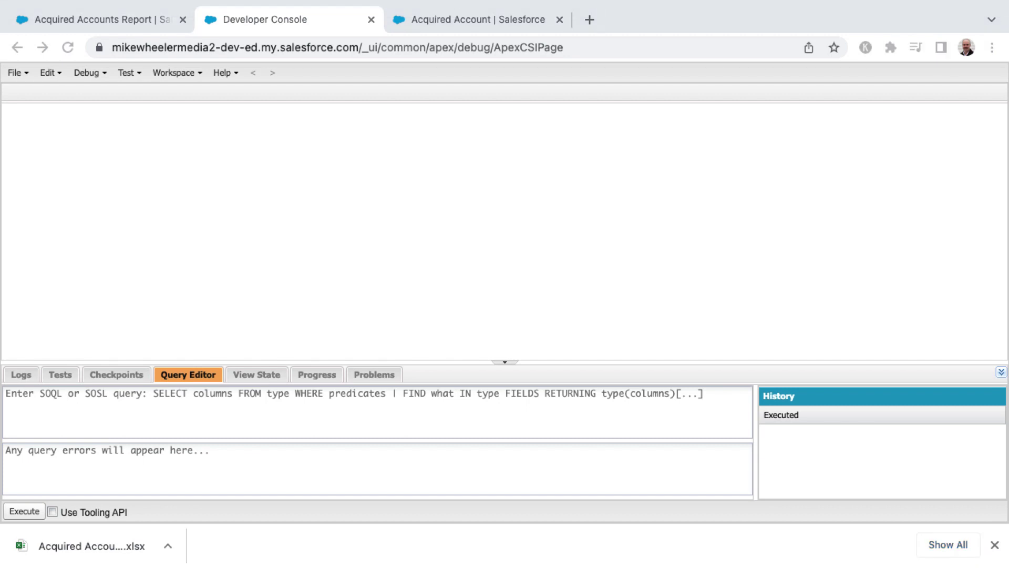
Run the SOQL query 'select id from AcquiredAccount__c', returning 10,000 IDs
left_click(128, 412)
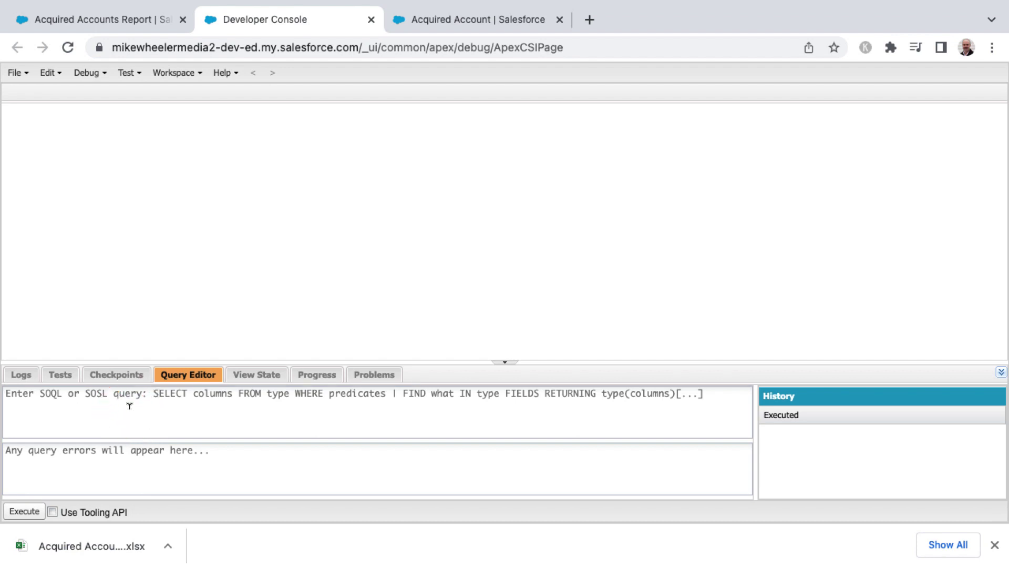
type("select id from AcquiredAccount__c")
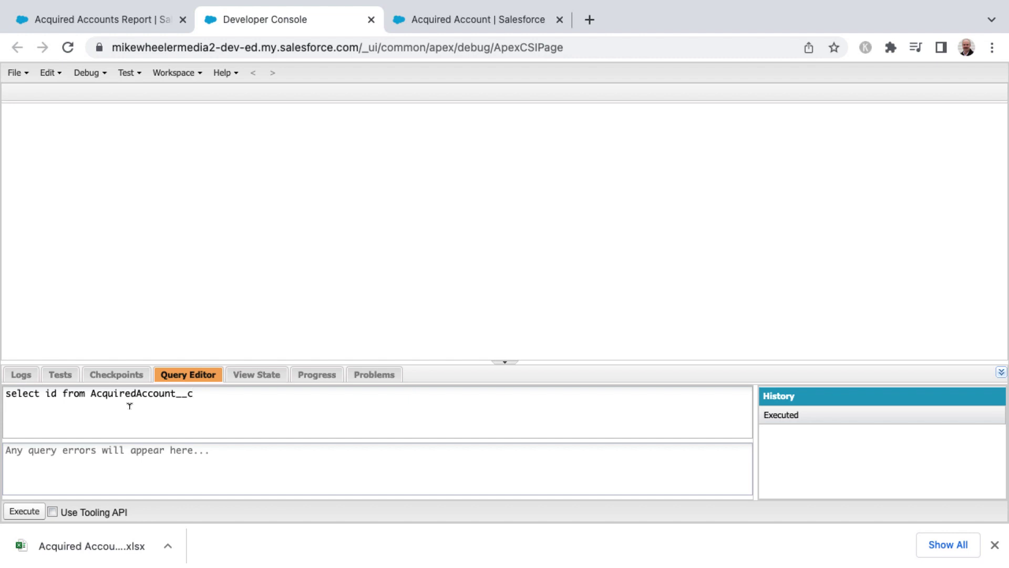
key("Return")
left_click(32, 513)
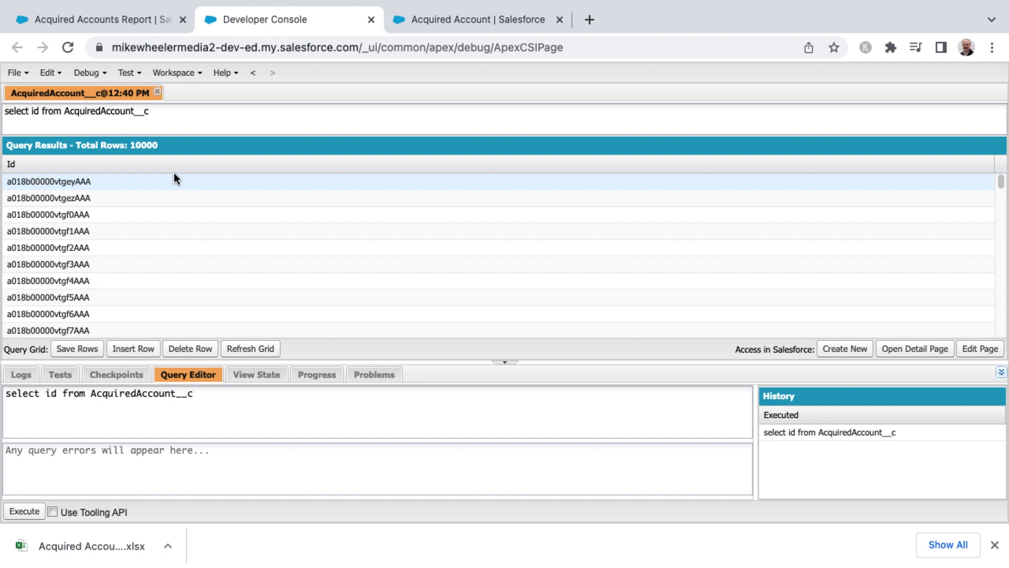
Execute anonymous Apex that loads all AcquiredAccount__c records into a list and deletes them
key("ctrl+e")
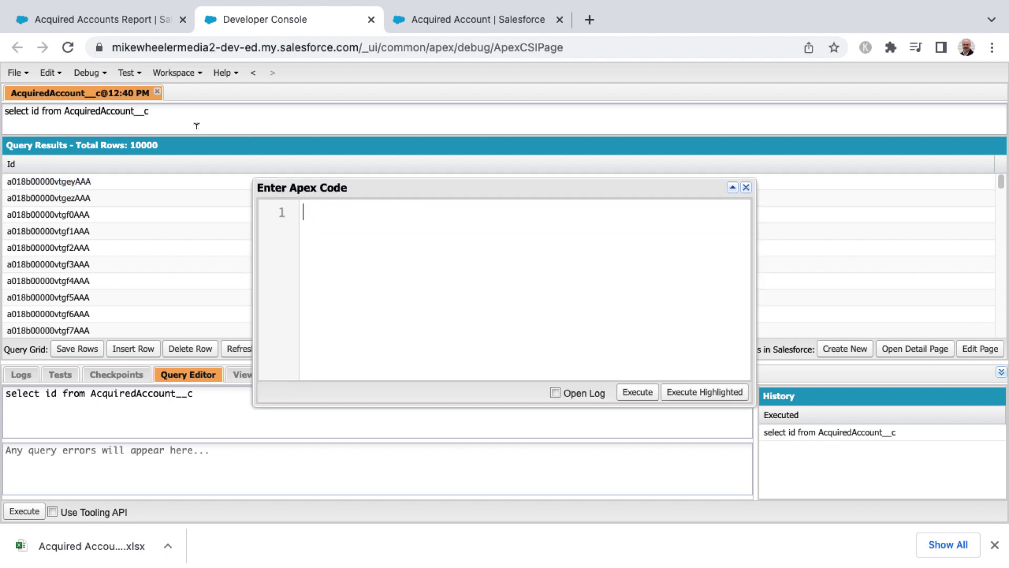
left_click(130, 79)
left_click(103, 77)
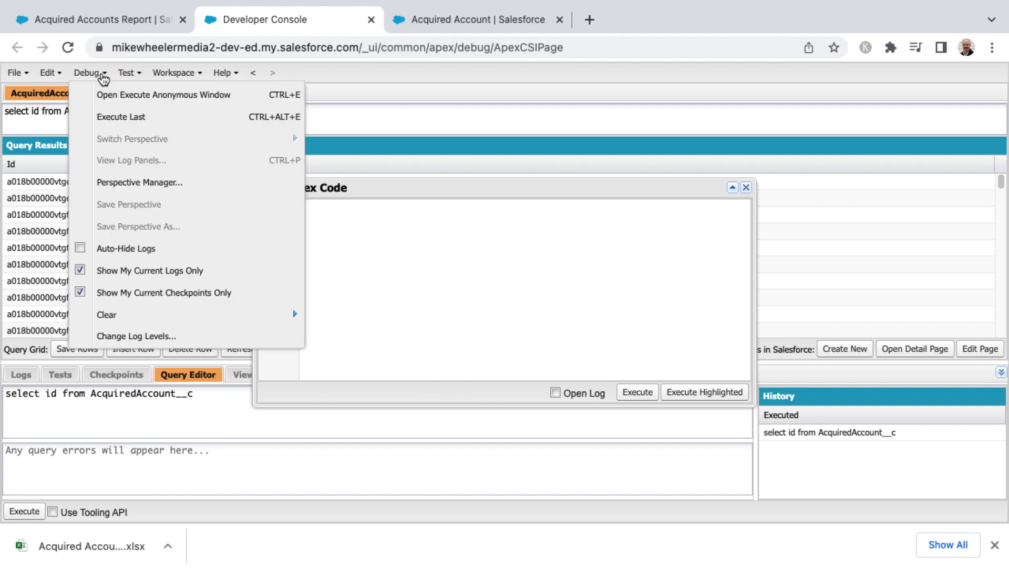
left_click(168, 96)
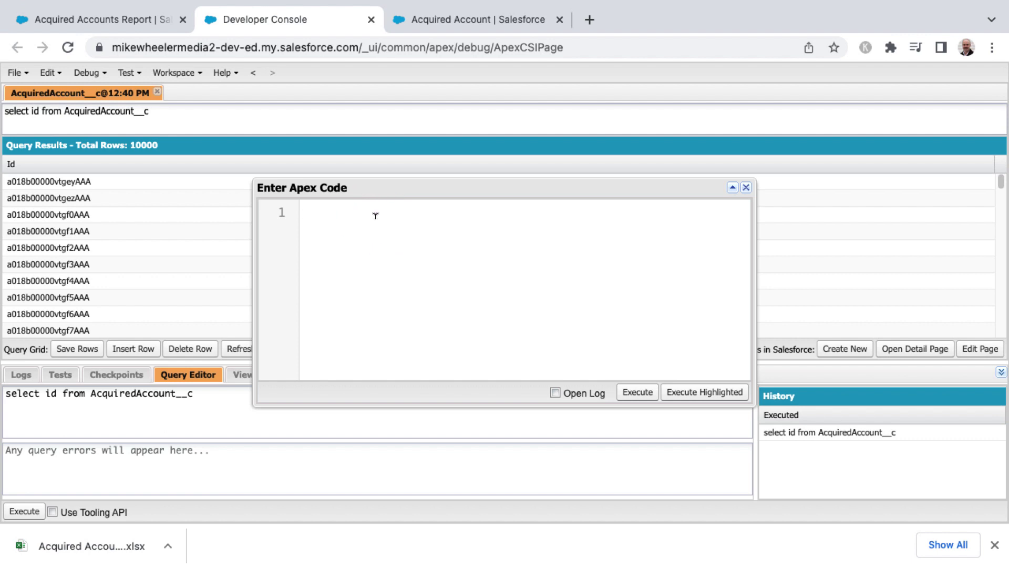
key("super+v")
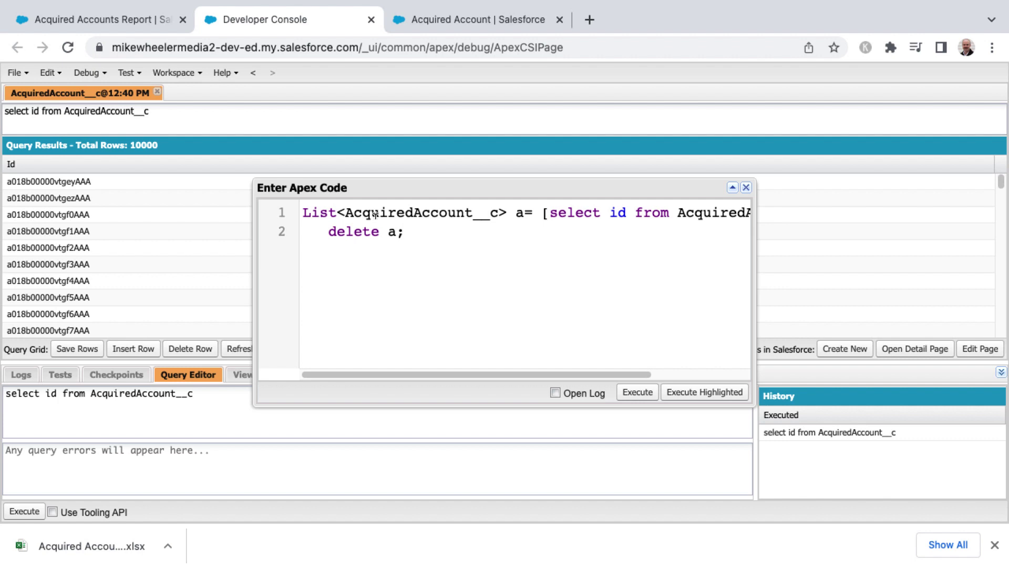
key("Home")
key("BackSpace")
key("BackSpace")
key("BackSpace")
key("BackSpace")
left_click(636, 393)
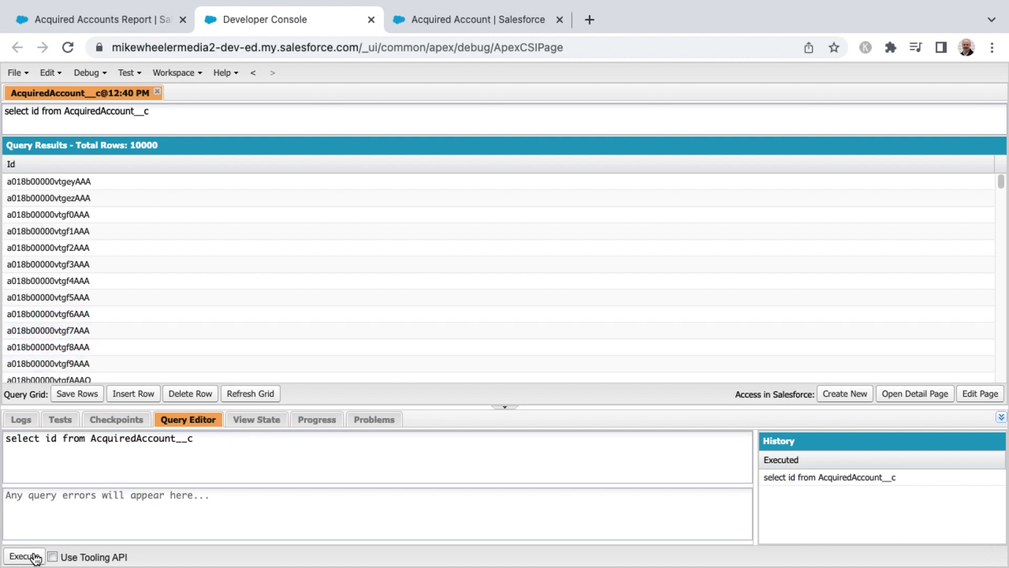
Re-run the query, reload the Developer Console, then reload the Acquired Accounts Report tab
left_click(34, 558)
left_click(69, 47)
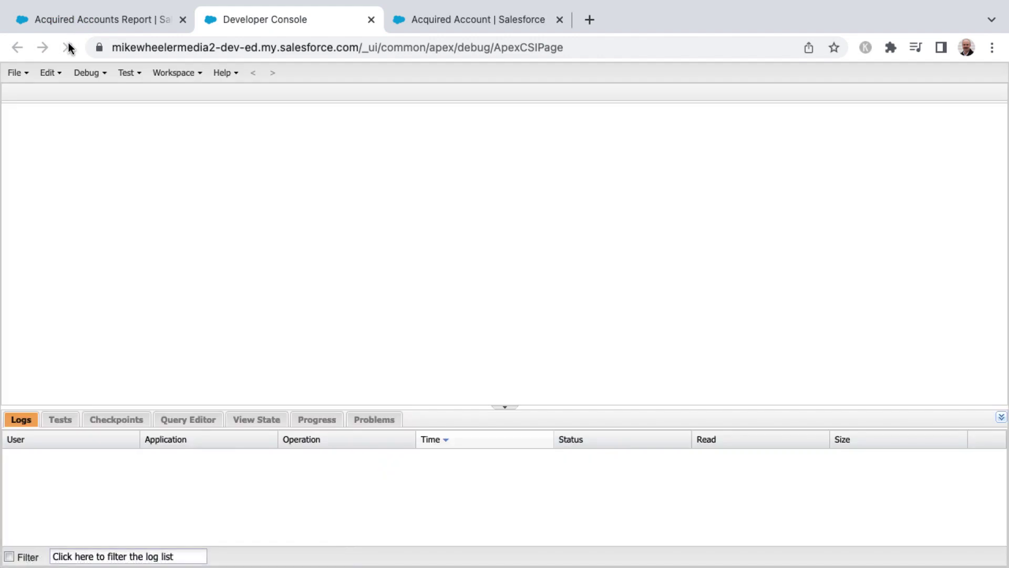
left_click(181, 421)
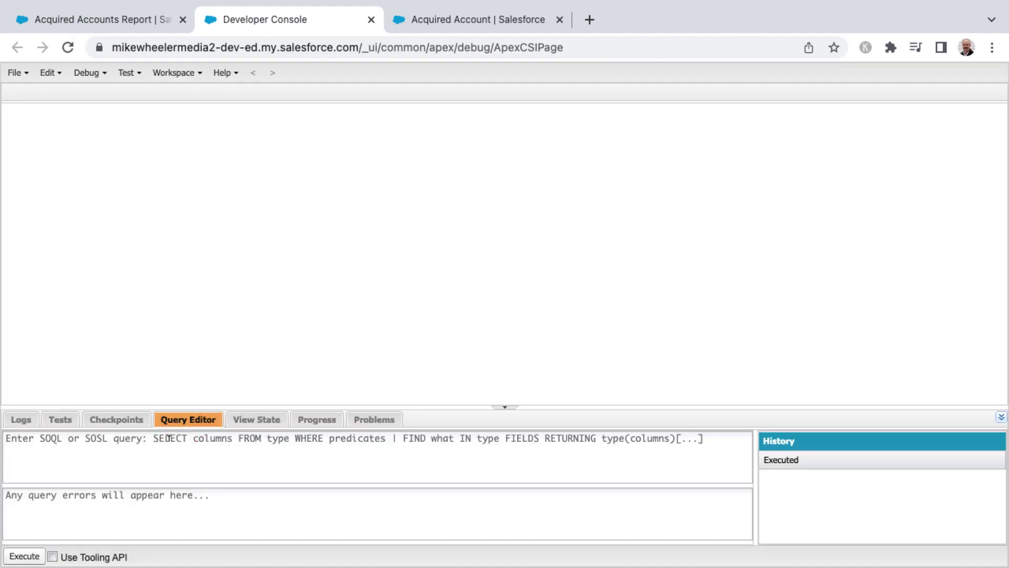
left_click(165, 437)
left_click(100, 19)
left_click(67, 47)
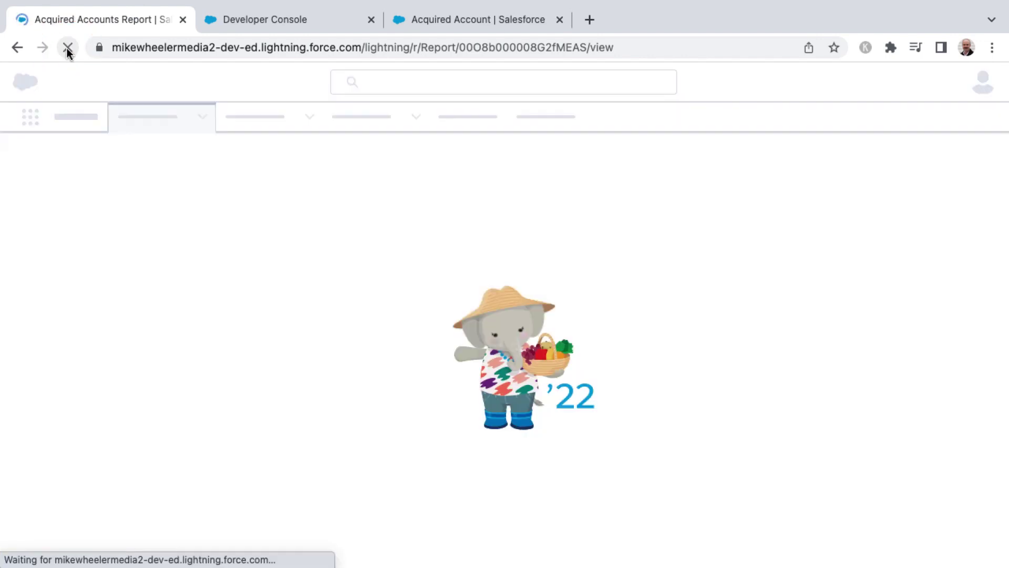